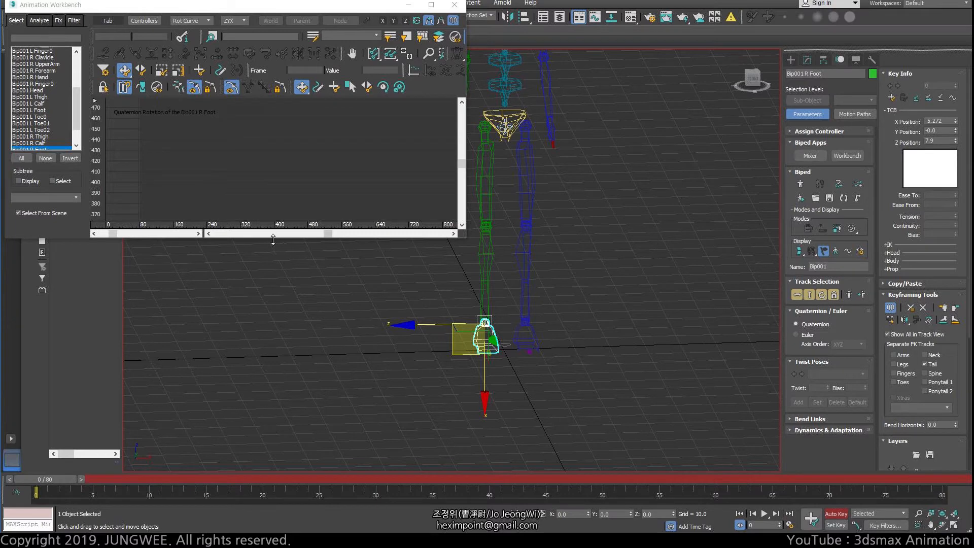
# Enlarge the Animation Workbench window and set a key on the right foot at frame 0.
pyautogui.moveTo(273, 240); pyautogui.dragTo(274, 418)
pyautogui.moveTo(527, 337); pyautogui.dragTo(650, 277, button='middle')
pyautogui.keyDown('alt'); pyautogui.moveTo(583, 309); pyautogui.dragTo(507, 329, button='middle'); pyautogui.keyUp('alt')
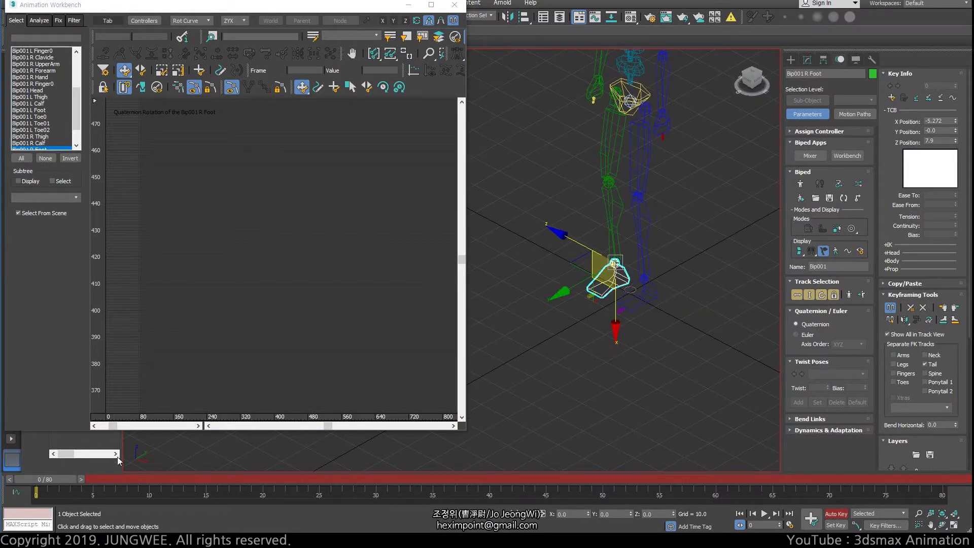
pyautogui.press('k')
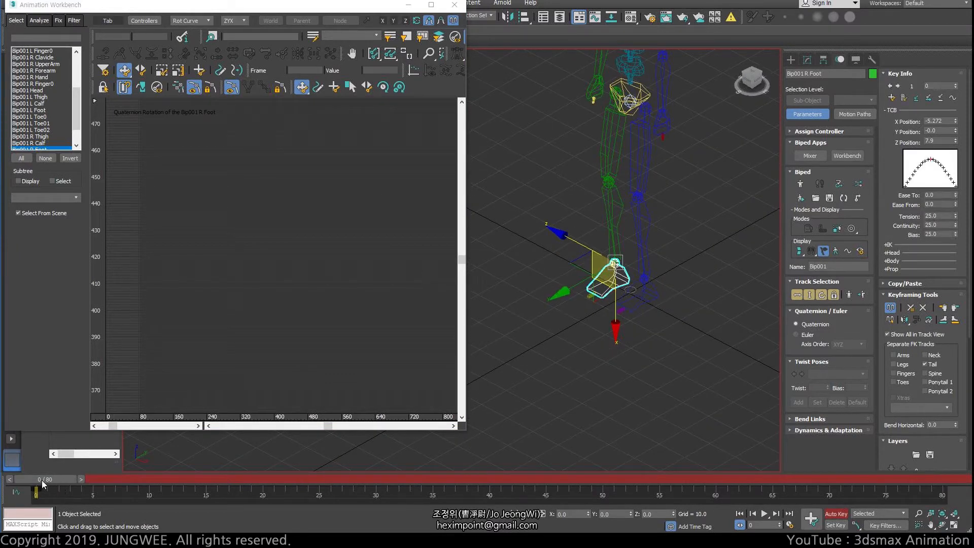
# Rotate the right foot about 35 degrees outward around its X axis at frame 10.
pyautogui.moveTo(43, 480); pyautogui.dragTo(155, 482)
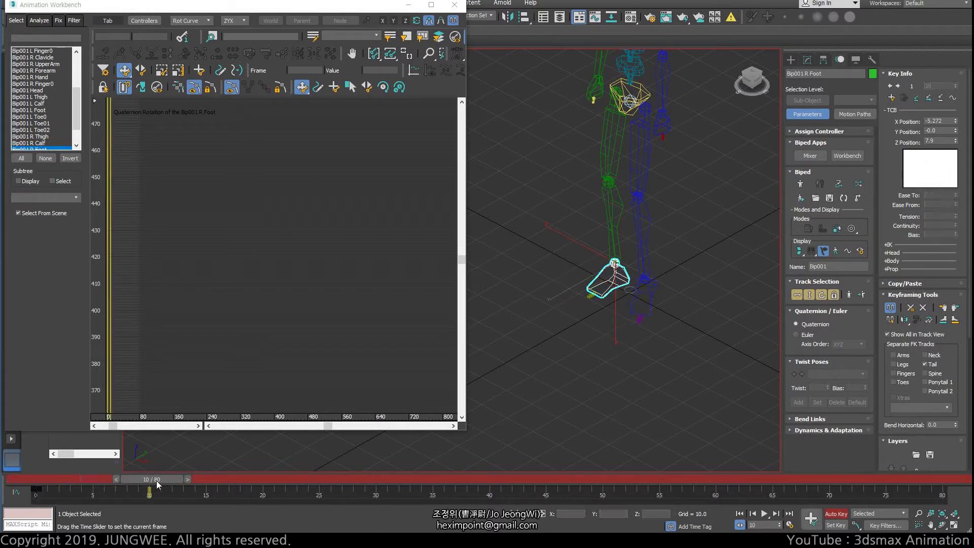
pyautogui.press('e')
pyautogui.moveTo(597, 302); pyautogui.dragTo(576, 304)
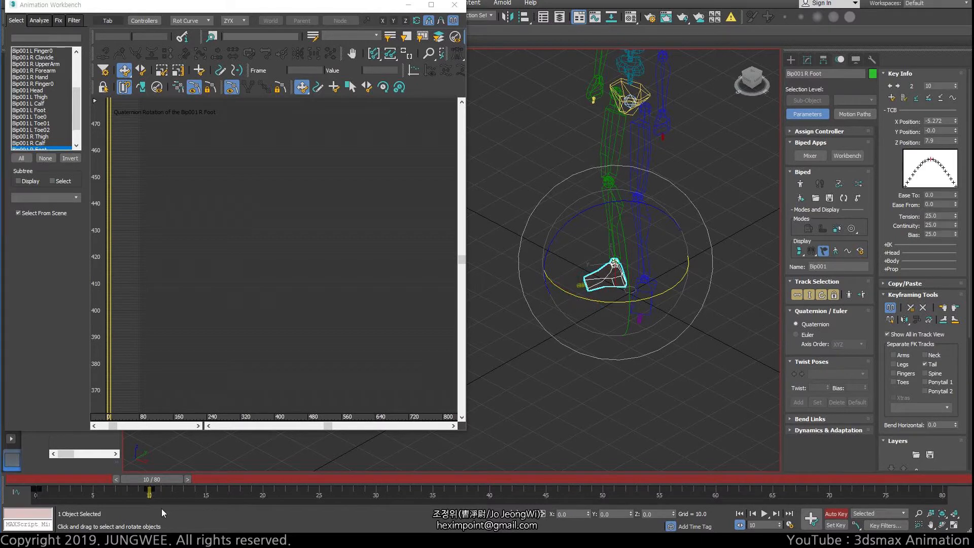
# Copy the right foot's frame 0 key to frame 20 and fit its rotation curves in the curve view.
pyautogui.click(36, 490)
pyautogui.keyDown('shift'); pyautogui.moveTo(37, 491); pyautogui.dragTo(263, 491); pyautogui.keyUp('shift')
pyautogui.keyDown('alt'); pyautogui.moveTo(511, 319); pyautogui.dragTo(536, 319, button='middle'); pyautogui.keyUp('alt')
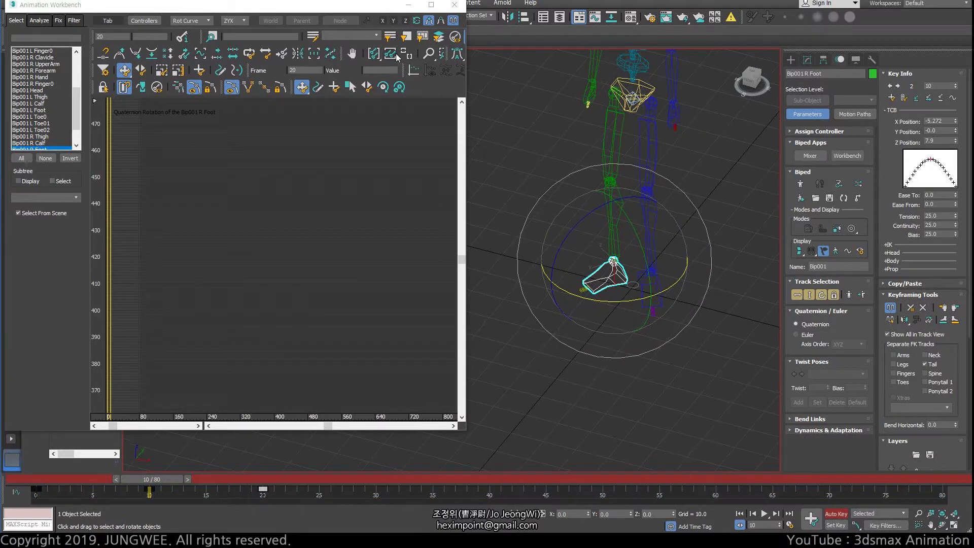
pyautogui.click(411, 51)
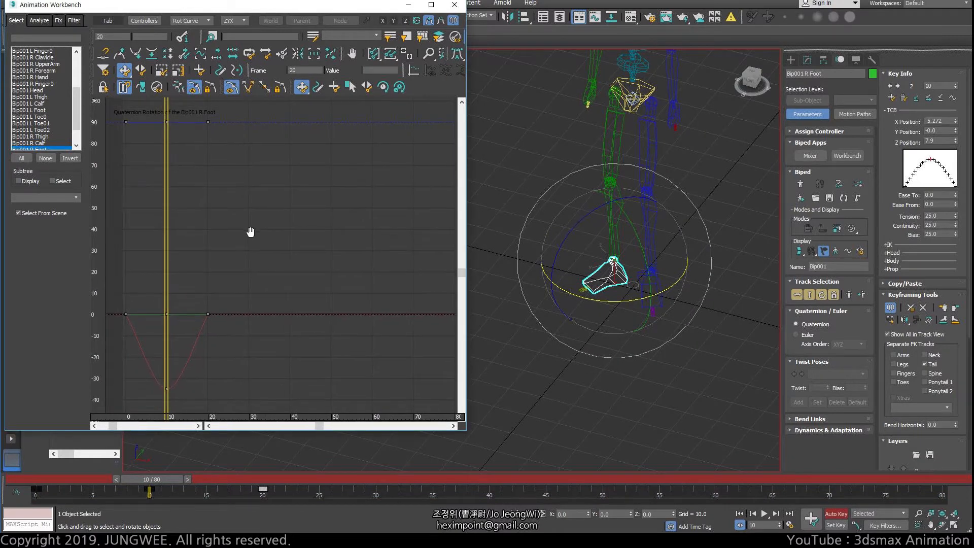
# Select the frame 10 key on the red X rotation curve and rotate the right foot further outward to -90 degrees.
pyautogui.moveTo(628, 298); pyautogui.dragTo(613, 326, button='middle')
pyautogui.press('w')
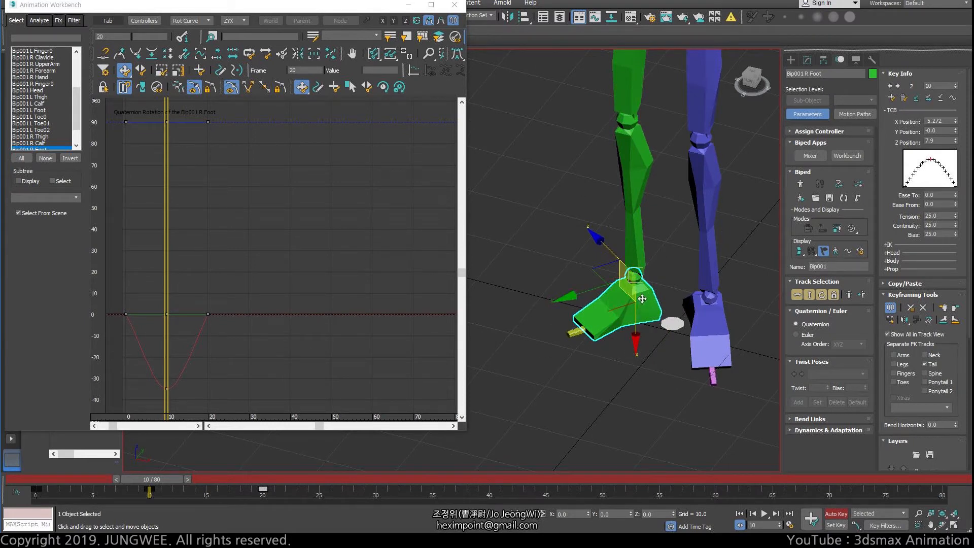
pyautogui.keyDown('alt'); pyautogui.moveTo(648, 305); pyautogui.dragTo(500, 321, button='middle'); pyautogui.keyUp('alt')
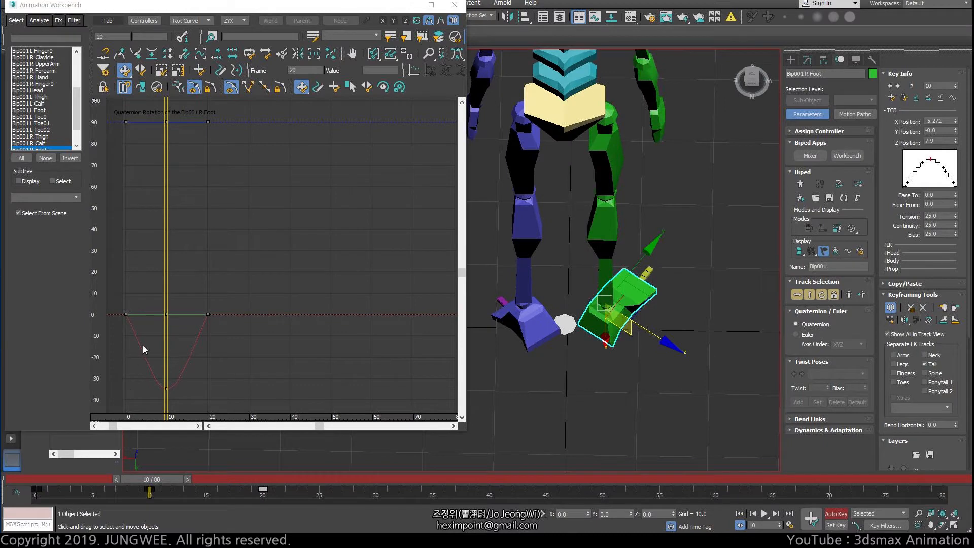
pyautogui.moveTo(234, 226); pyautogui.dragTo(250, 198, button='middle')
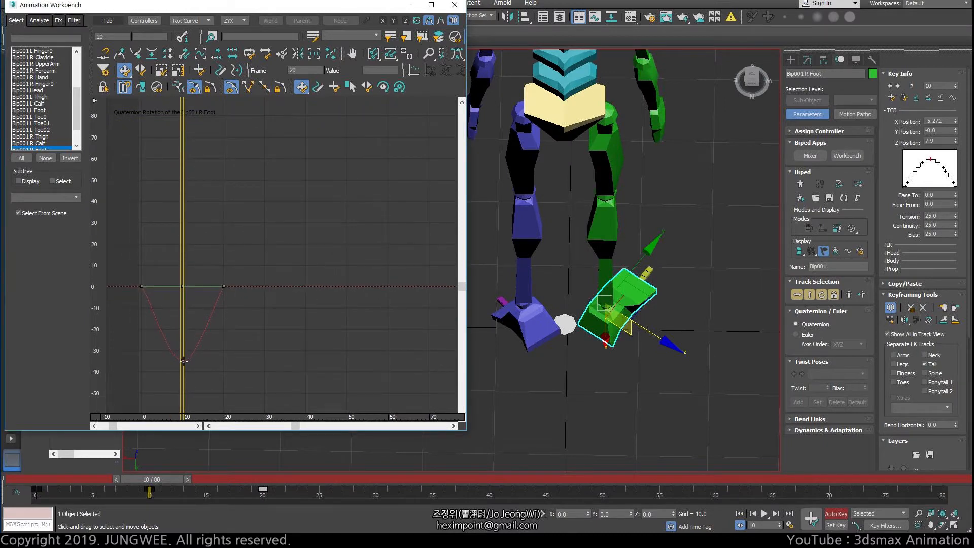
pyautogui.click(183, 361)
pyautogui.click(636, 339)
pyautogui.press('r')
pyautogui.press('e')
pyautogui.moveTo(632, 350); pyautogui.dragTo(568, 376)
# Check the right foot's X and Z curves, try a Z-axis rotation at frame 10, and undo it.
pyautogui.moveTo(284, 244); pyautogui.dragTo(309, 66, button='middle')
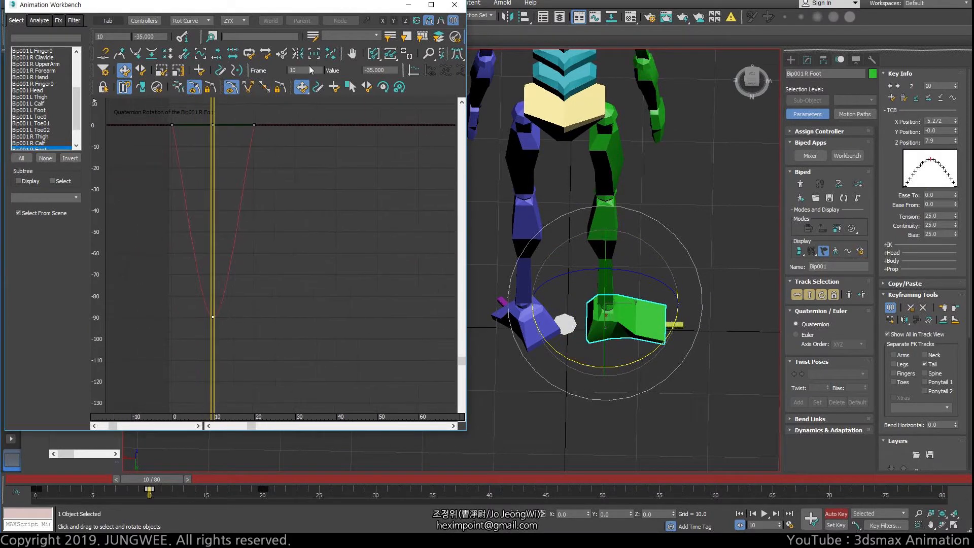
pyautogui.moveTo(299, 193); pyautogui.dragTo(274, 415, button='middle')
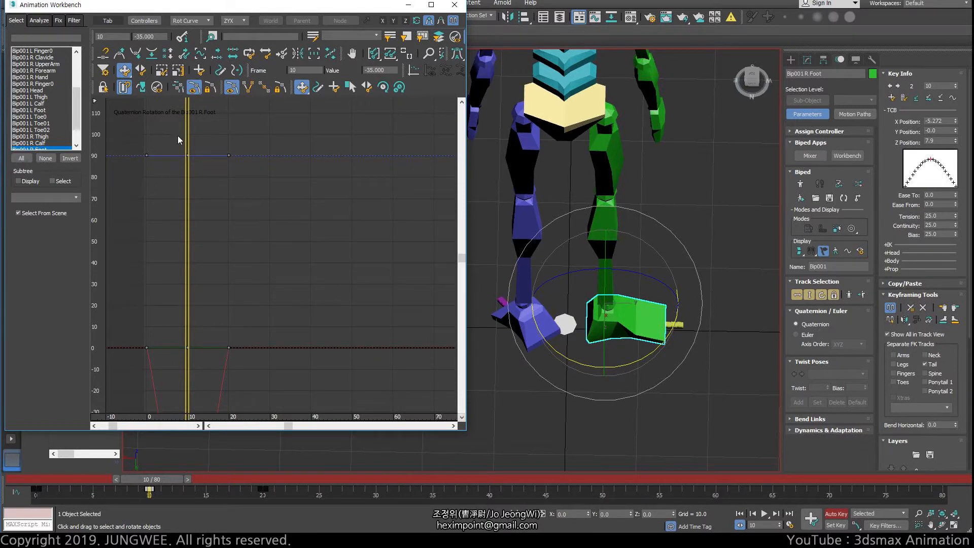
pyautogui.moveTo(247, 190); pyautogui.dragTo(254, 305, button='middle')
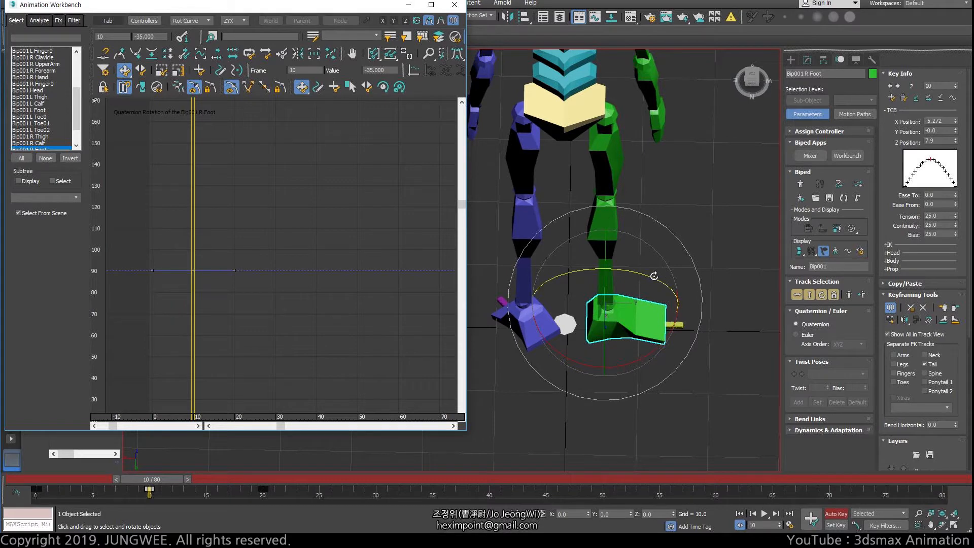
pyautogui.moveTo(656, 276); pyautogui.dragTo(633, 274)
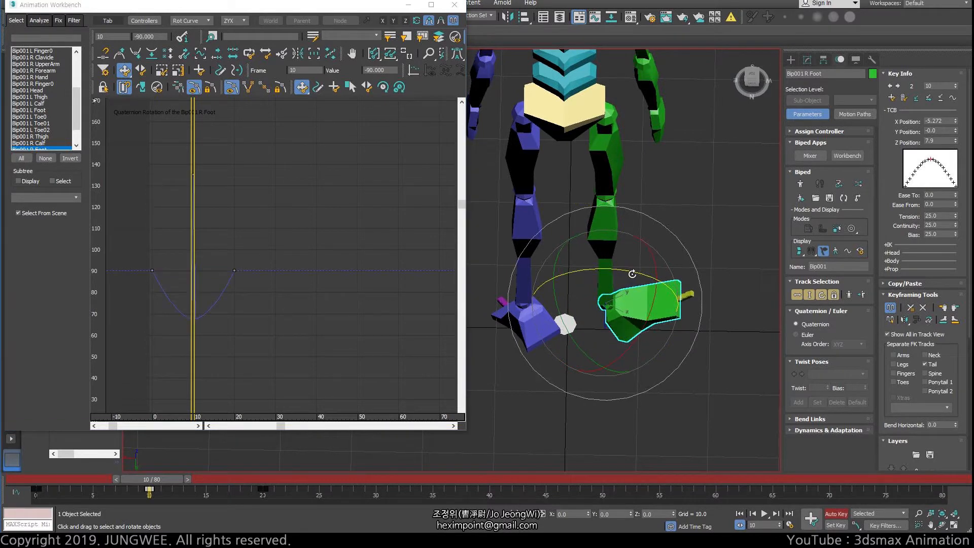
pyautogui.hotkey('ctrl', 'z')
pyautogui.keyDown('alt'); pyautogui.moveTo(632, 352); pyautogui.dragTo(642, 325, button='middle'); pyautogui.keyUp('alt')
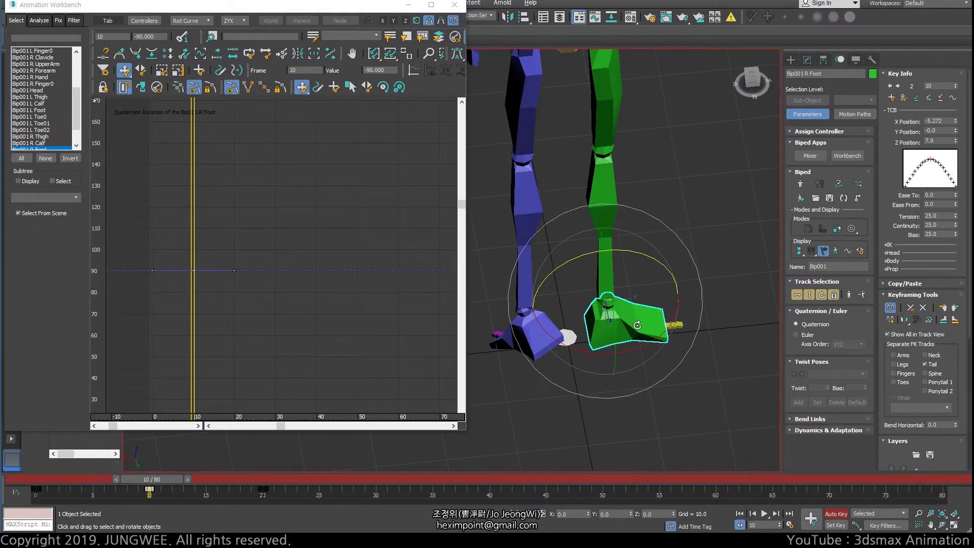
# Try rotating the right foot downward around its Z axis at frame 10, checking the blue curve's peak.
pyautogui.press('w')
pyautogui.keyDown('alt'); pyautogui.moveTo(657, 367); pyautogui.dragTo(686, 341, button='middle'); pyautogui.keyUp('alt')
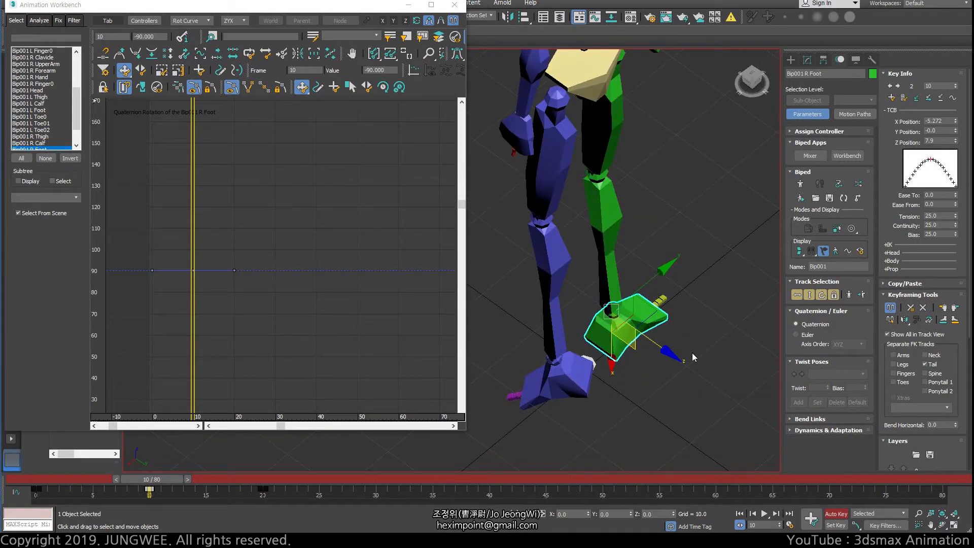
pyautogui.press('e')
pyautogui.keyDown('alt'); pyautogui.moveTo(675, 334); pyautogui.dragTo(653, 286, button='middle'); pyautogui.keyUp('alt')
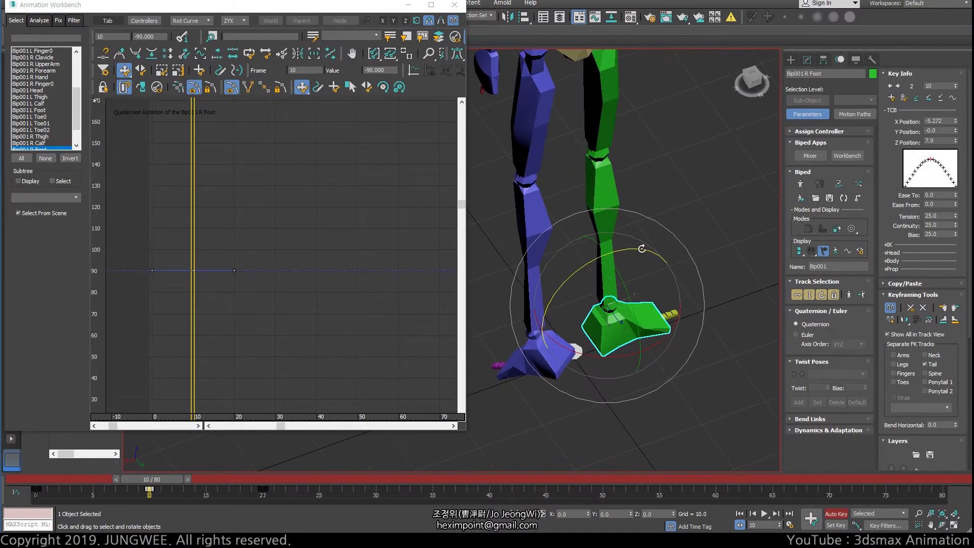
pyautogui.moveTo(642, 249)
pyautogui.mouseDown()
pyautogui.moveTo(653, 242)
pyautogui.moveTo(623, 246)
pyautogui.moveTo(660, 253)
pyautogui.mouseUp()
pyautogui.hotkey('ctrl', 'z')
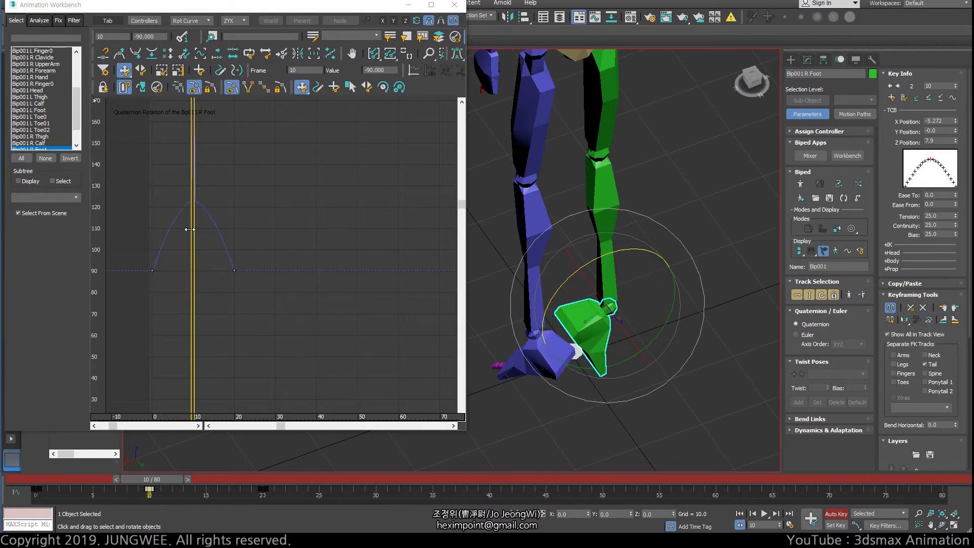
pyautogui.moveTo(193, 241)
pyautogui.mouseDown()
pyautogui.moveTo(149, 241)
pyautogui.moveTo(193, 239)
pyautogui.mouseUp()
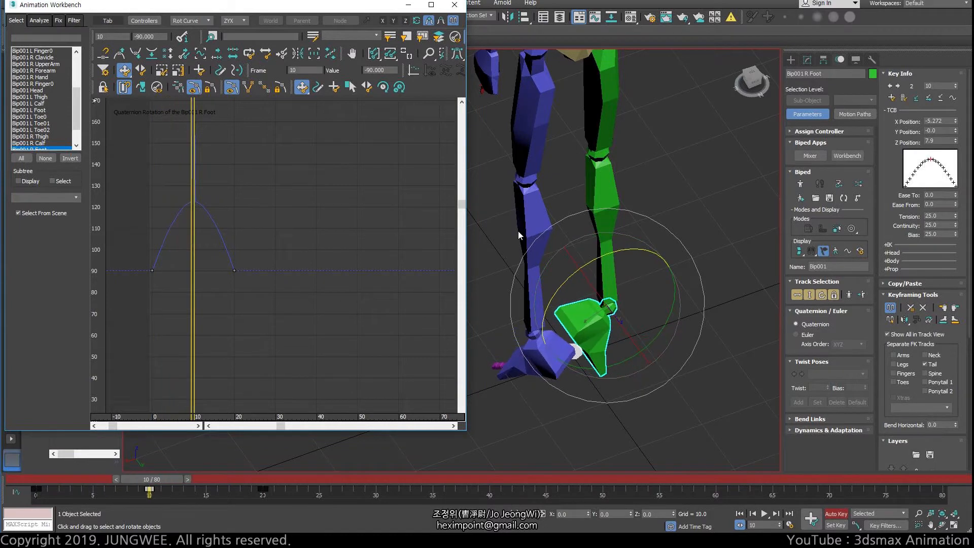
# Rotate the right foot back up around its Z axis at frame 10 to a slight tilt, comparing all three rotation curves.
pyautogui.moveTo(635, 251); pyautogui.dragTo(570, 281)
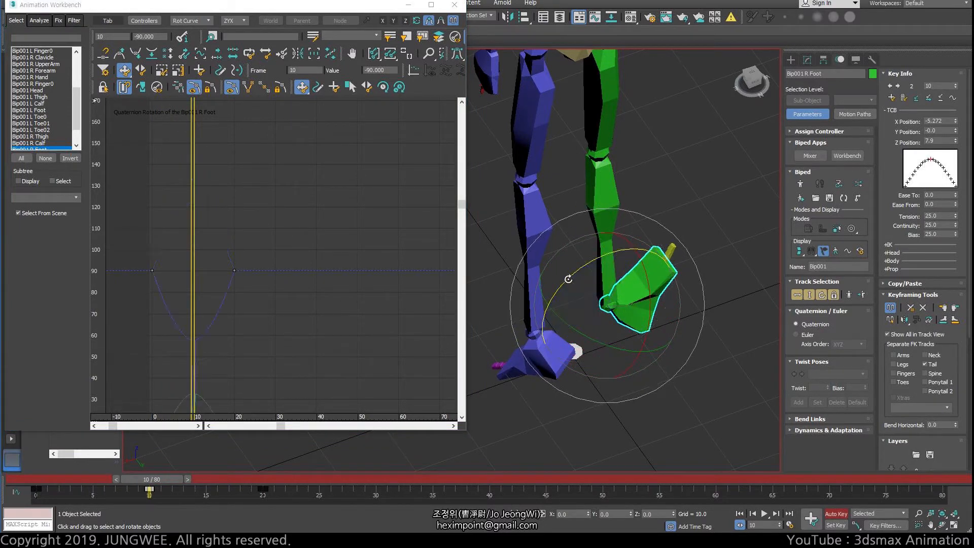
pyautogui.moveTo(208, 341); pyautogui.dragTo(207, 251, button='middle')
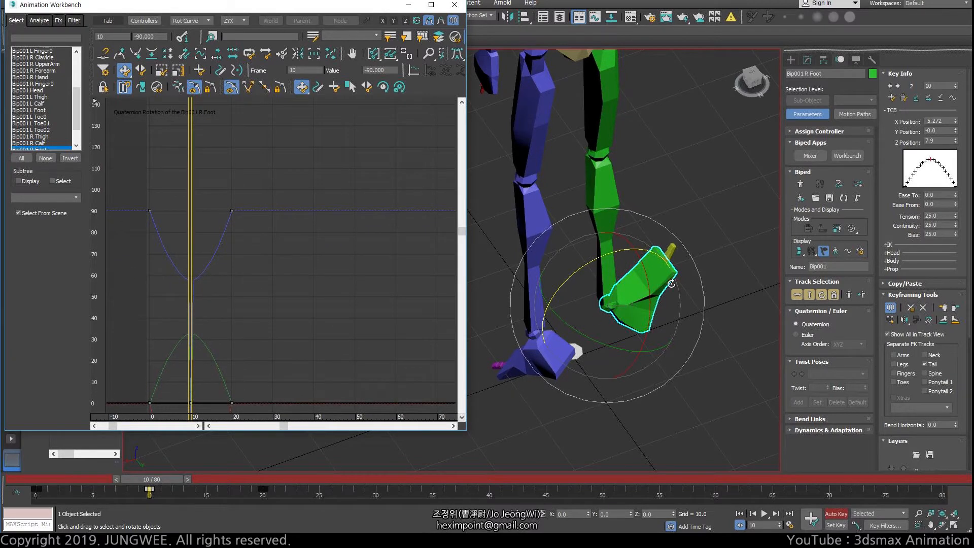
pyautogui.moveTo(615, 254); pyautogui.dragTo(597, 265)
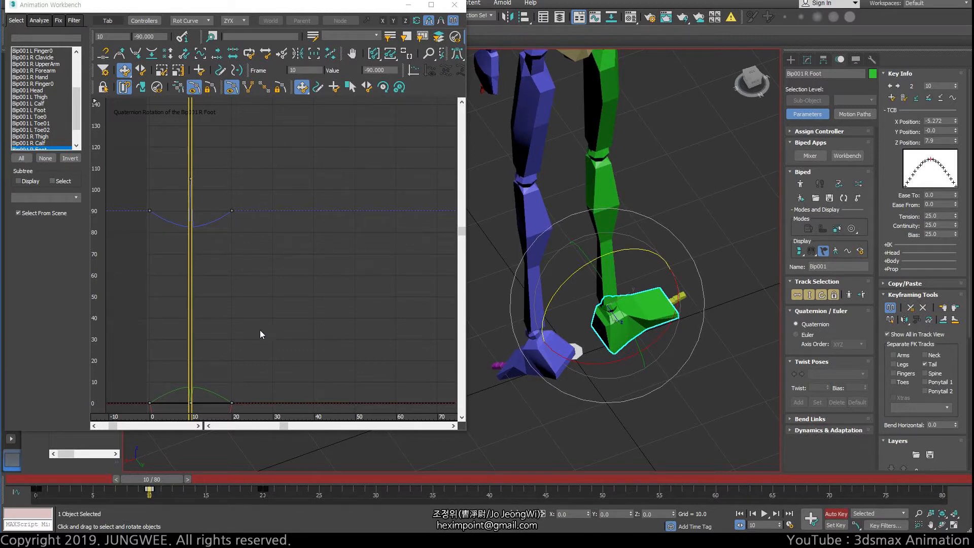
pyautogui.moveTo(285, 233); pyautogui.dragTo(318, 178, button='middle')
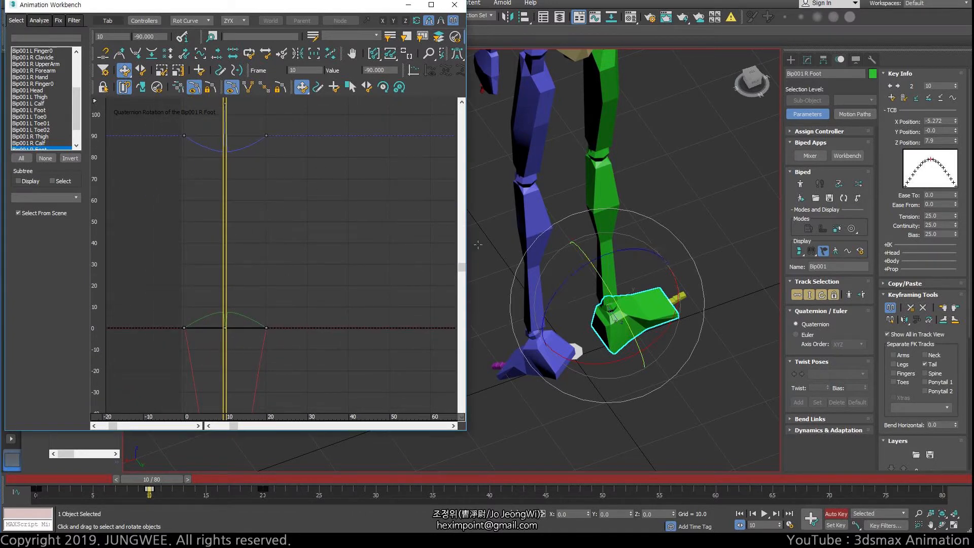
pyautogui.keyDown('ctrl'); pyautogui.keyDown('alt'); pyautogui.moveTo(245, 204); pyautogui.dragTo(255, 264, button='middle'); pyautogui.keyUp('alt'); pyautogui.keyUp('ctrl')
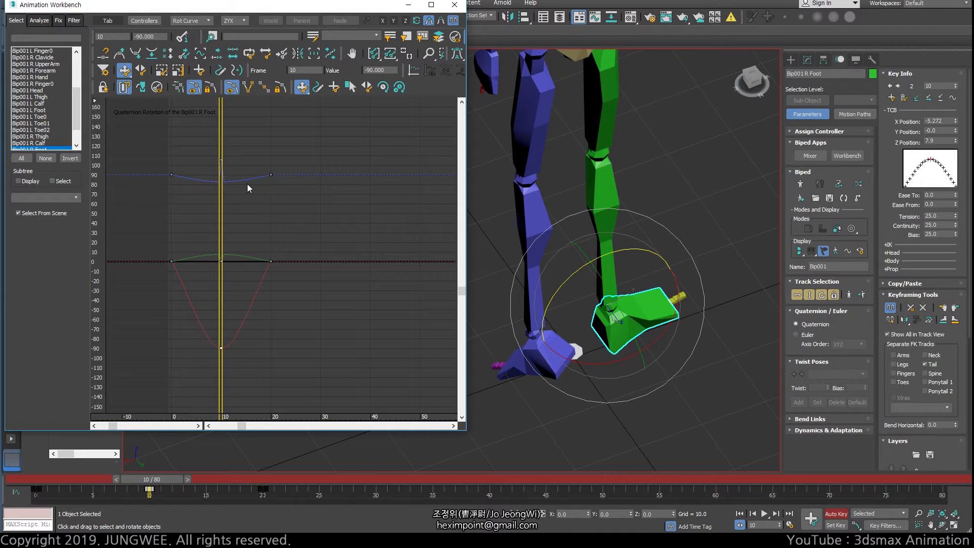
# Select the left calf from the front view and examine its TCB Euler Rotation curves in the workbench.
pyautogui.scroll(-5, 529, 252)
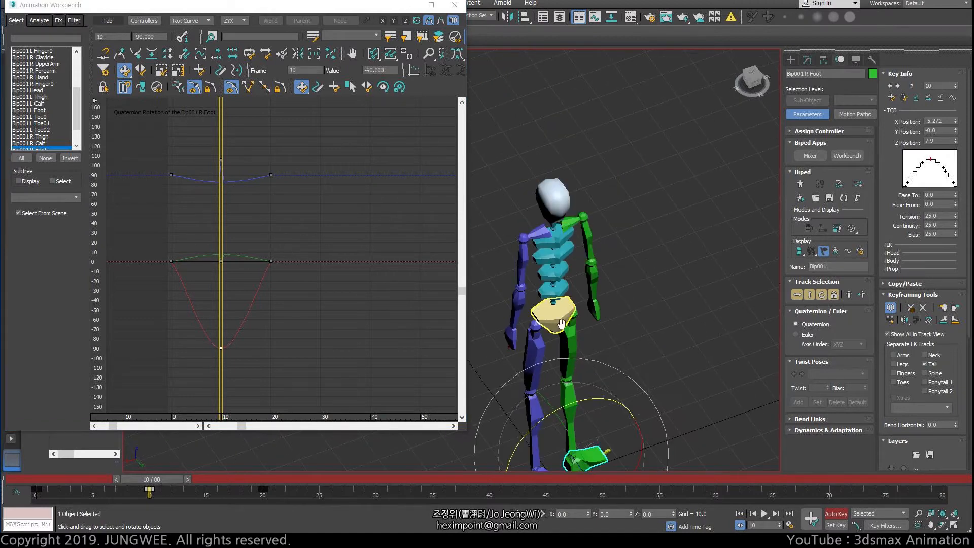
pyautogui.moveTo(548, 307); pyautogui.dragTo(607, 254, button='middle')
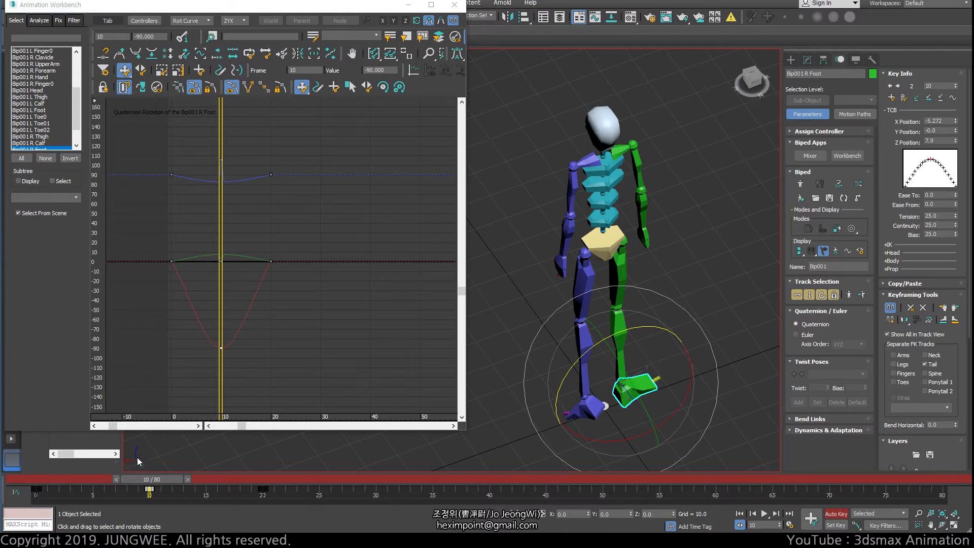
pyautogui.press('f')
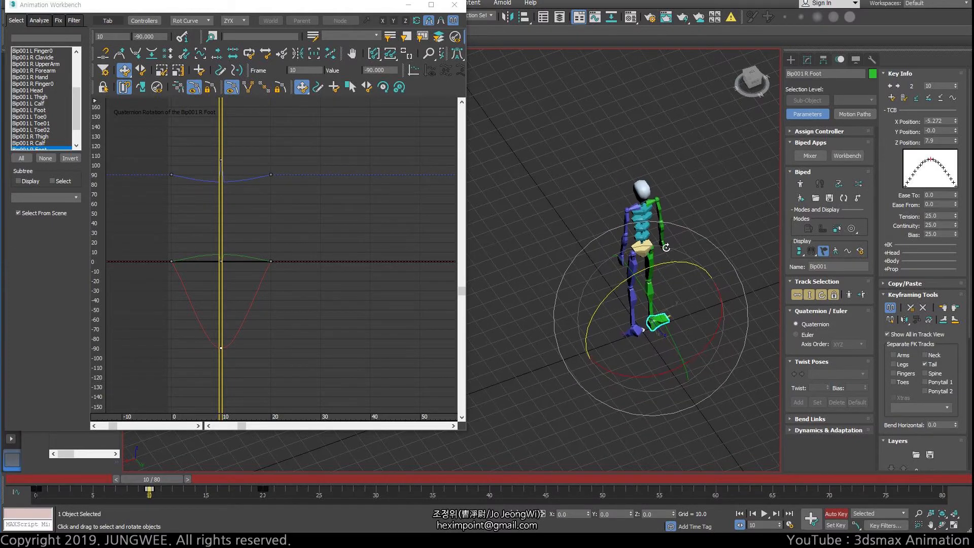
pyautogui.moveTo(601, 244); pyautogui.dragTo(577, 228, button='middle')
pyautogui.scroll(4, 510, 308)
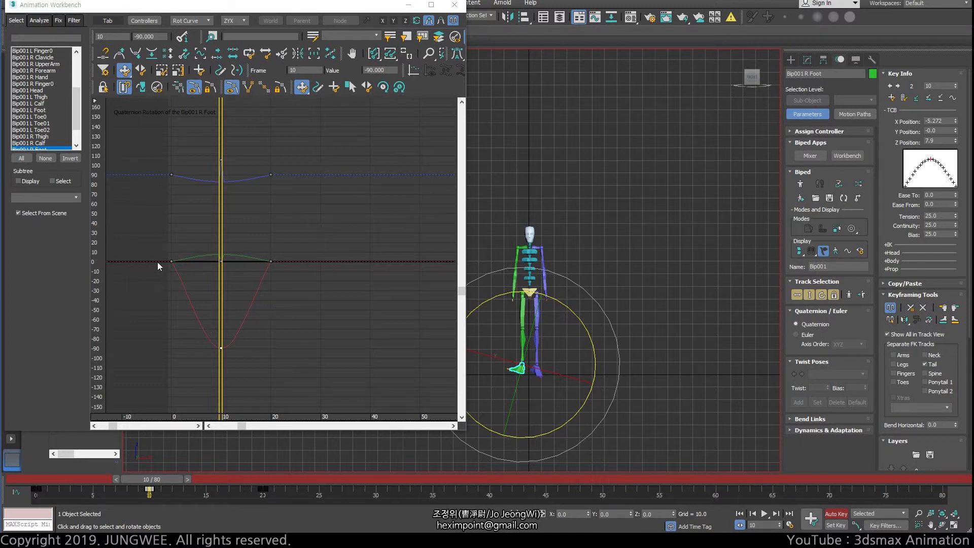
pyautogui.scroll(5, 615, 257)
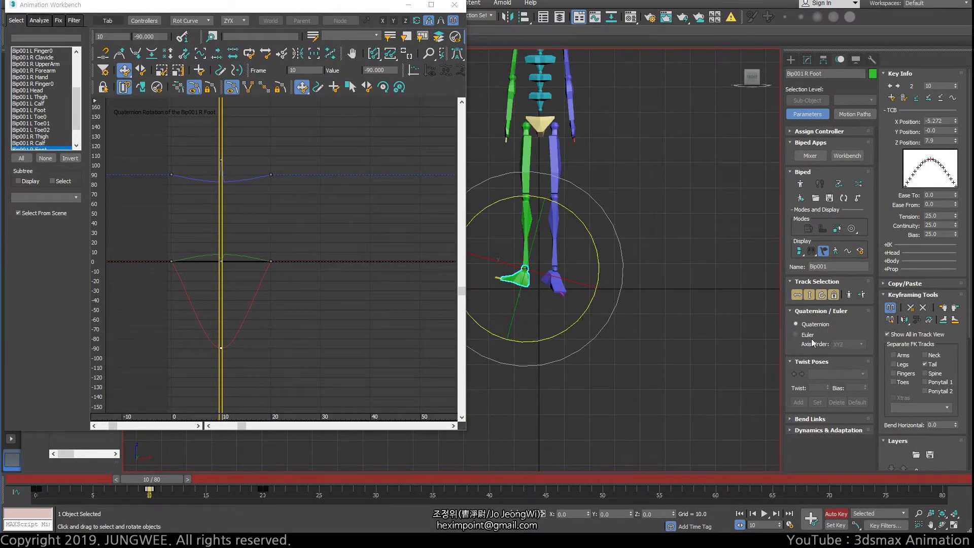
pyautogui.click(557, 235)
pyautogui.press('w')
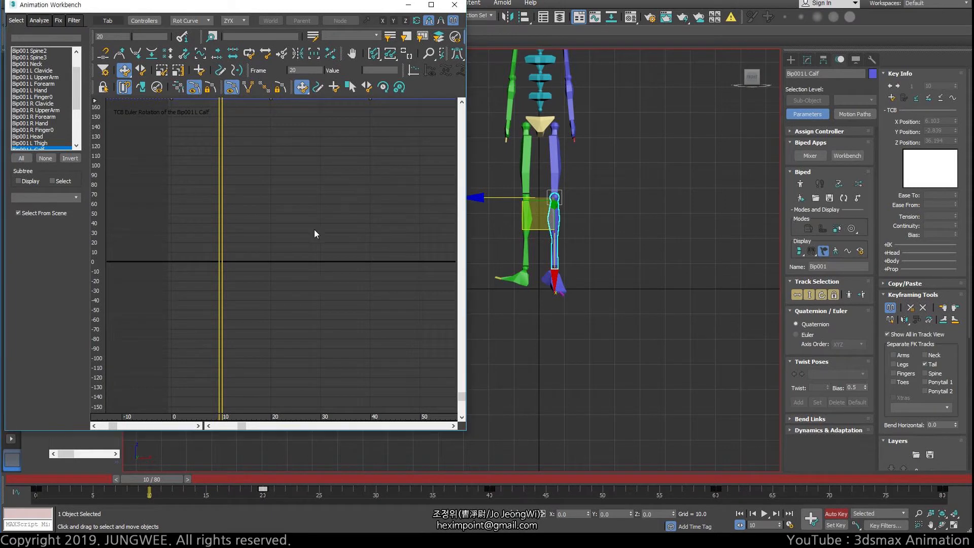
pyautogui.moveTo(314, 230); pyautogui.dragTo(298, 335, button='middle')
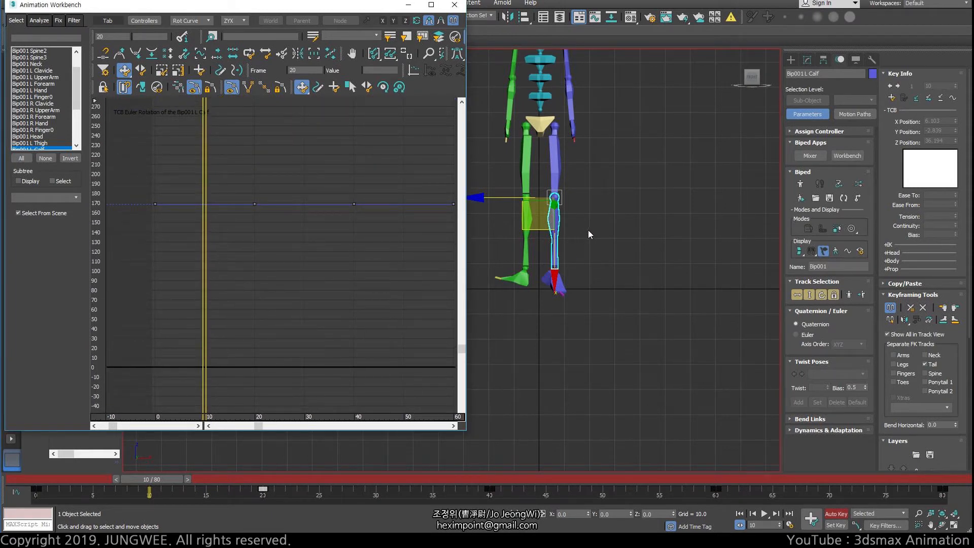
# Try rotating the left calf around its different axes at frame 10, undoing each rotation.
pyautogui.keyDown('alt'); pyautogui.moveTo(589, 229); pyautogui.dragTo(521, 258, button='middle'); pyautogui.keyUp('alt')
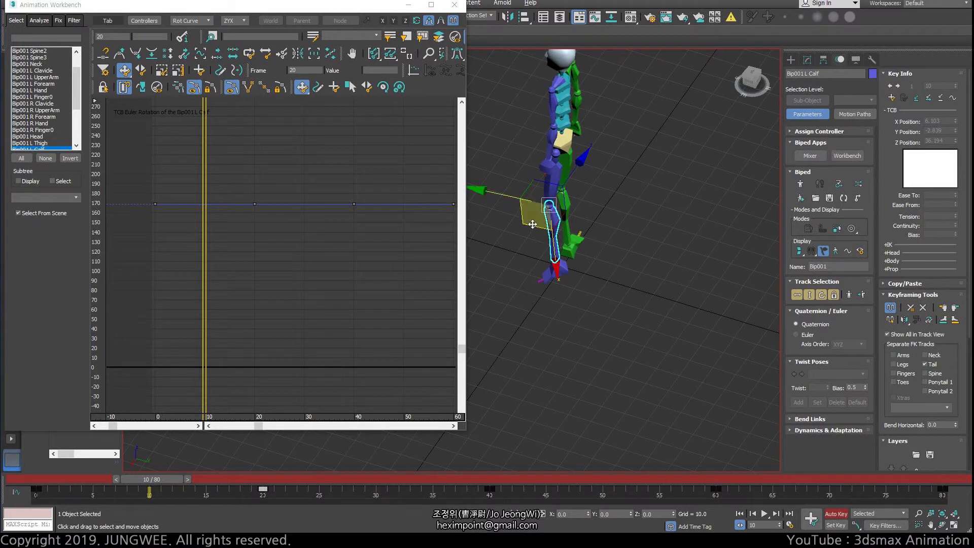
pyautogui.scroll(5, 530, 230)
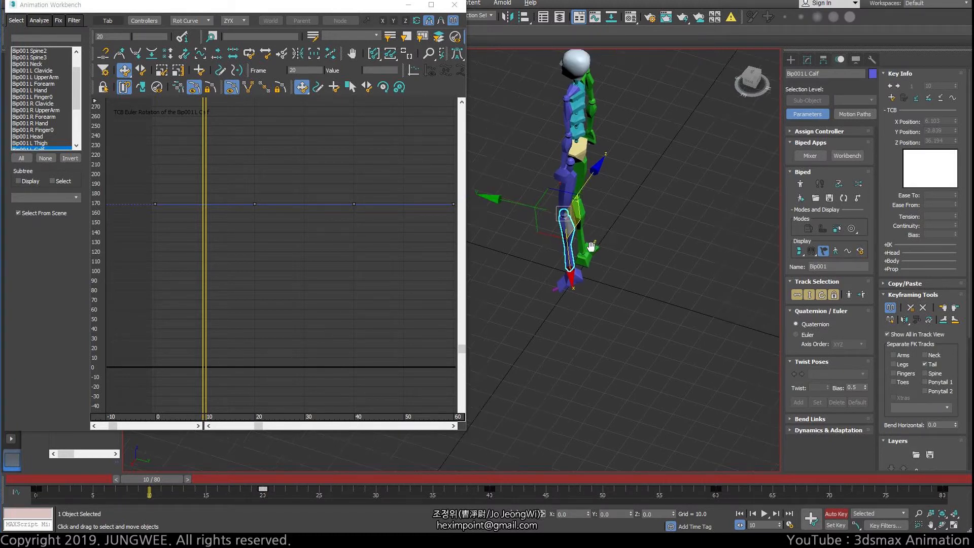
pyautogui.press('e')
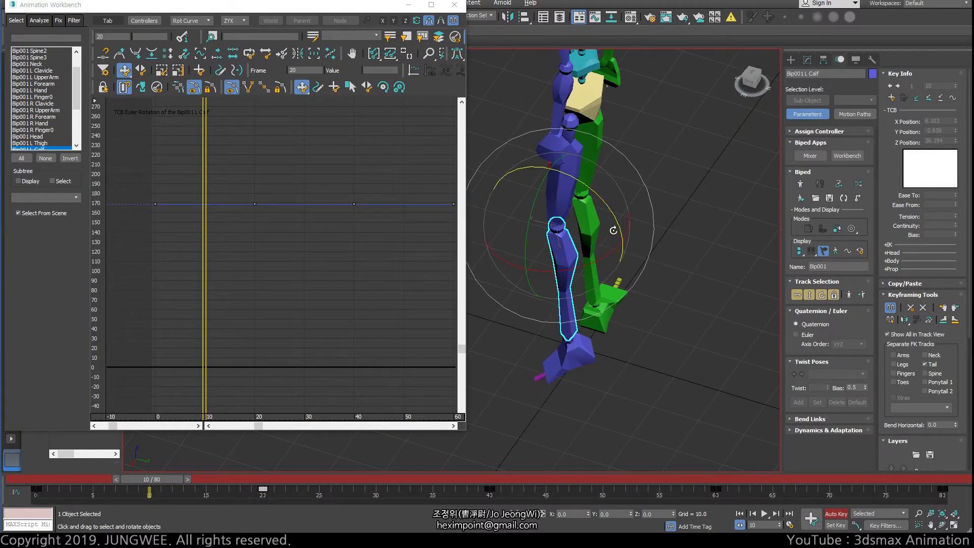
pyautogui.moveTo(599, 254); pyautogui.dragTo(575, 257)
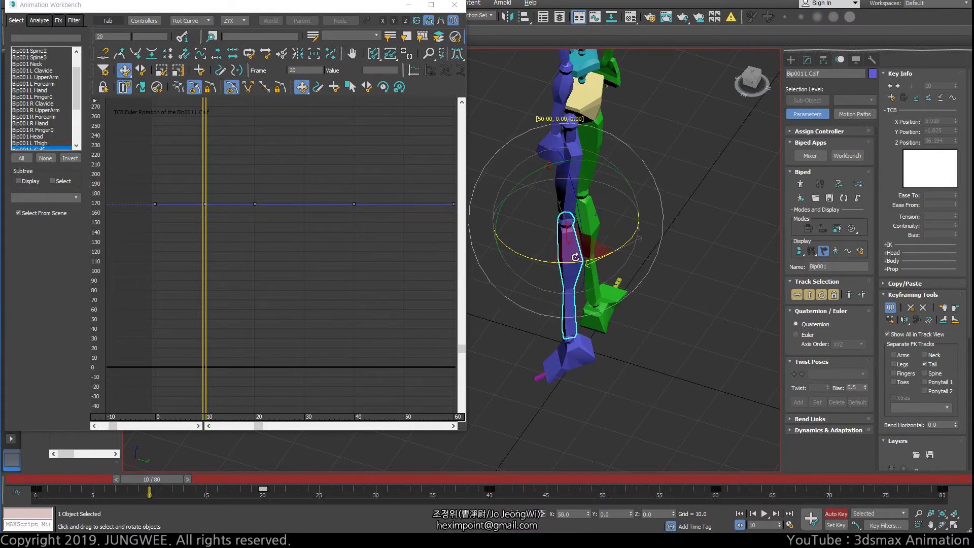
pyautogui.hotkey('ctrl', 'z')
pyautogui.moveTo(608, 203); pyautogui.dragTo(619, 233)
pyautogui.hotkey('ctrl', 'z')
pyautogui.moveTo(577, 271)
pyautogui.mouseDown()
pyautogui.moveTo(555, 270)
pyautogui.moveTo(616, 251)
pyautogui.moveTo(556, 262)
pyautogui.moveTo(568, 269)
pyautogui.moveTo(551, 275)
pyautogui.moveTo(592, 263)
pyautogui.mouseUp()
pyautogui.hotkey('ctrl', 'z')
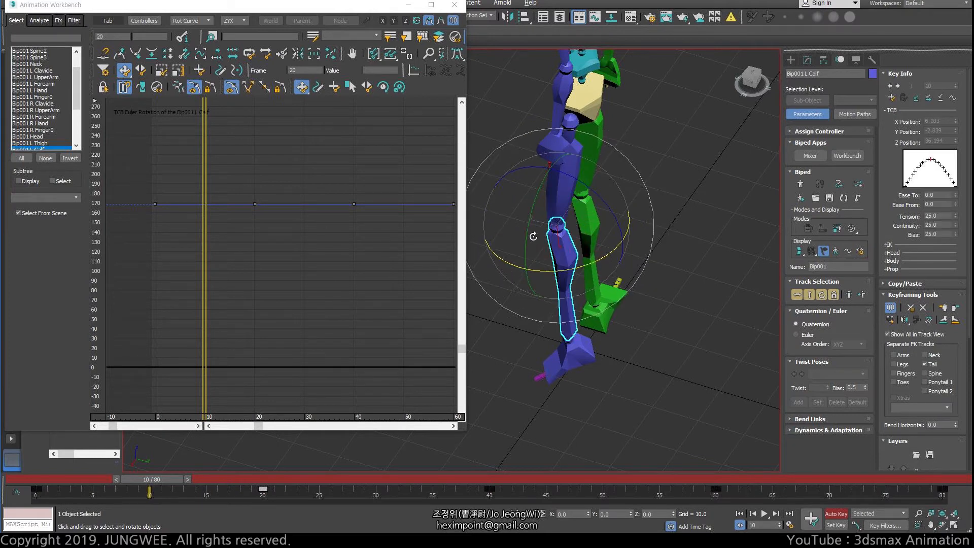
# Try rotating the left calf at frame 10, and compare its curve type with that of the left thigh.
pyautogui.moveTo(529, 227)
pyautogui.mouseDown()
pyautogui.moveTo(526, 214)
pyautogui.moveTo(514, 225)
pyautogui.mouseUp()
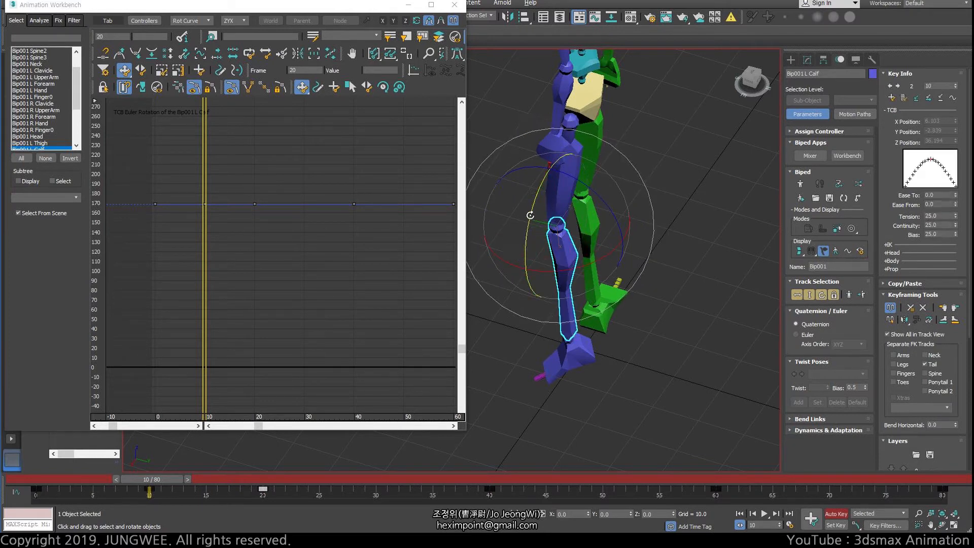
pyautogui.moveTo(522, 175)
pyautogui.mouseDown()
pyautogui.moveTo(522, 218)
pyautogui.moveTo(535, 215)
pyautogui.mouseUp()
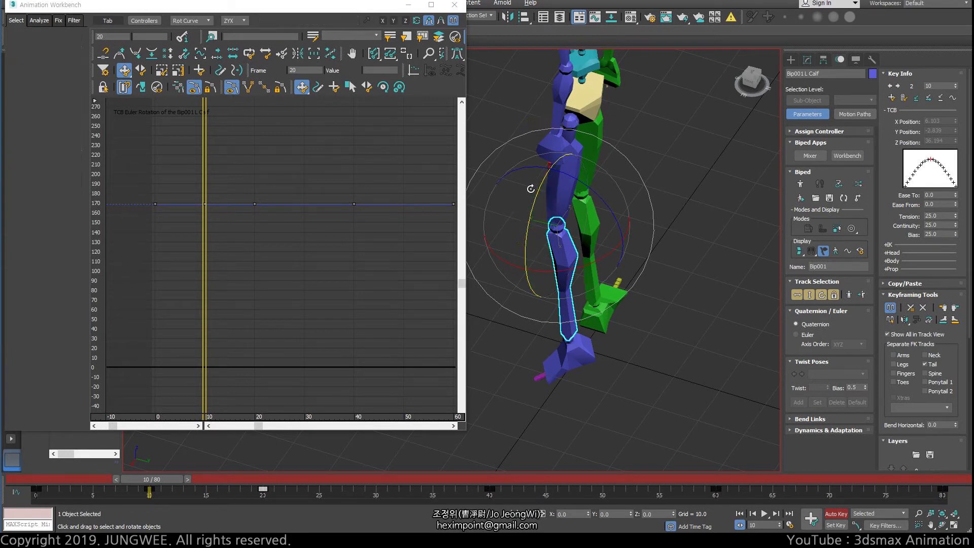
pyautogui.click(554, 198)
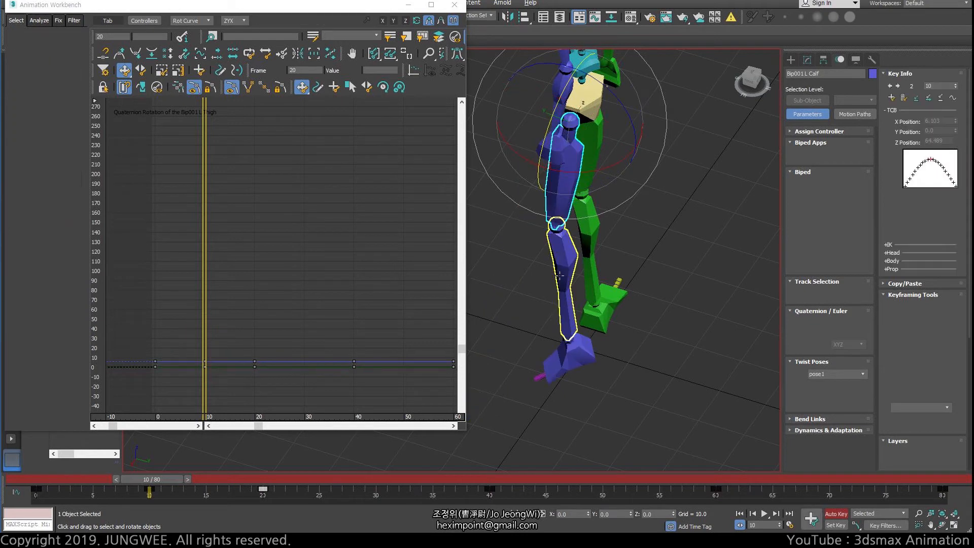
pyautogui.click(558, 273)
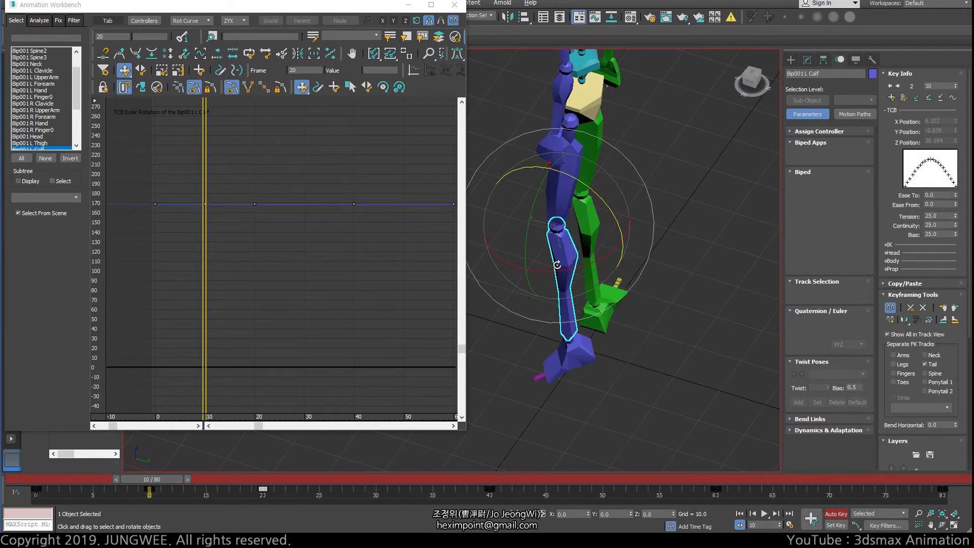
# Try rotating the left calf around several of its axes at frame 10, undoing the rotations.
pyautogui.moveTo(534, 268); pyautogui.dragTo(591, 266)
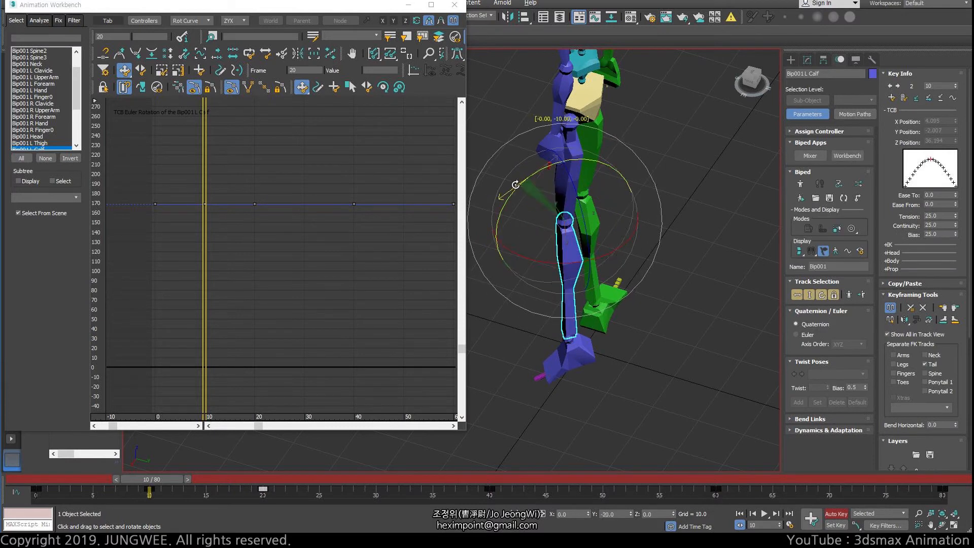
pyautogui.moveTo(537, 172); pyautogui.dragTo(436, 219)
pyautogui.hotkey('ctrl', 'z')
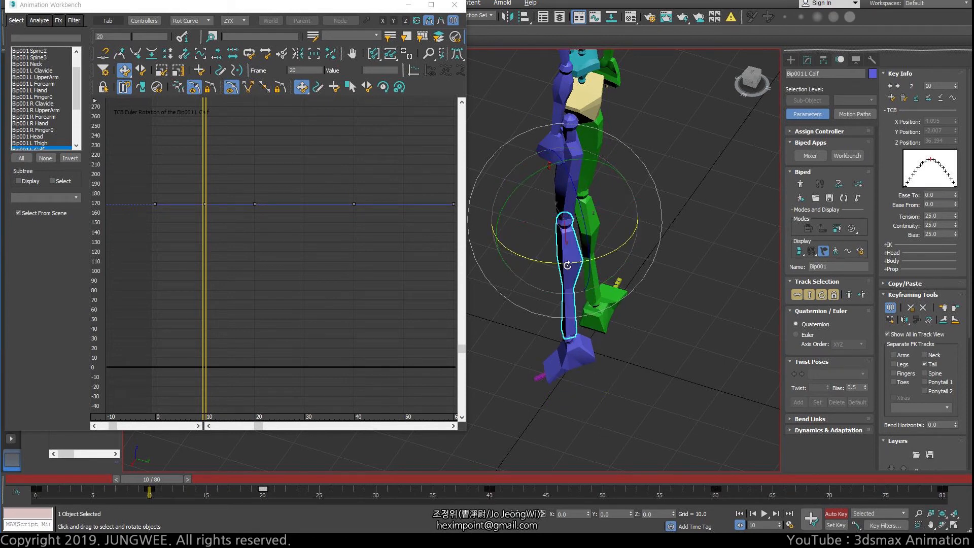
pyautogui.moveTo(568, 265); pyautogui.dragTo(588, 277)
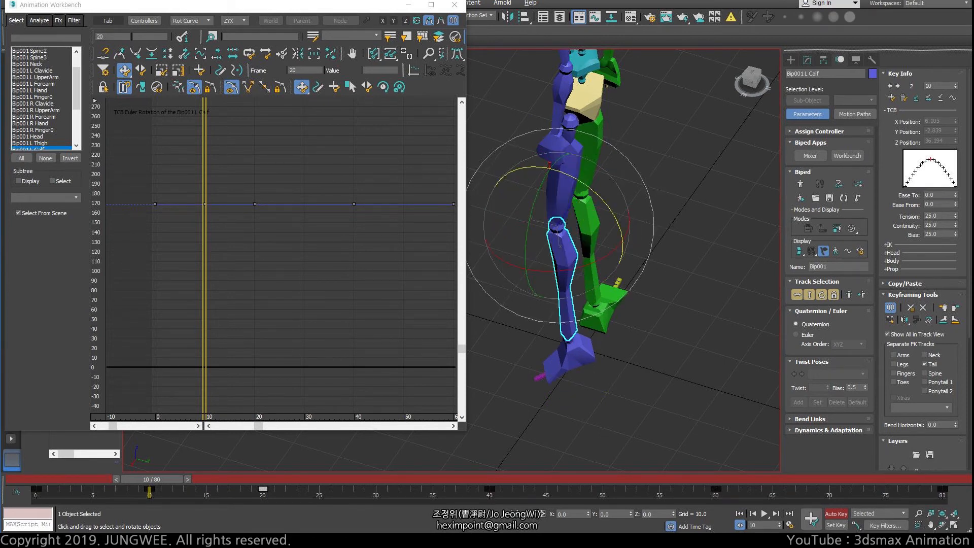
# Switch the left calf between Euler and Quaternion rotation, ending on Quaternion, and compare its curves.
pyautogui.click(796, 335)
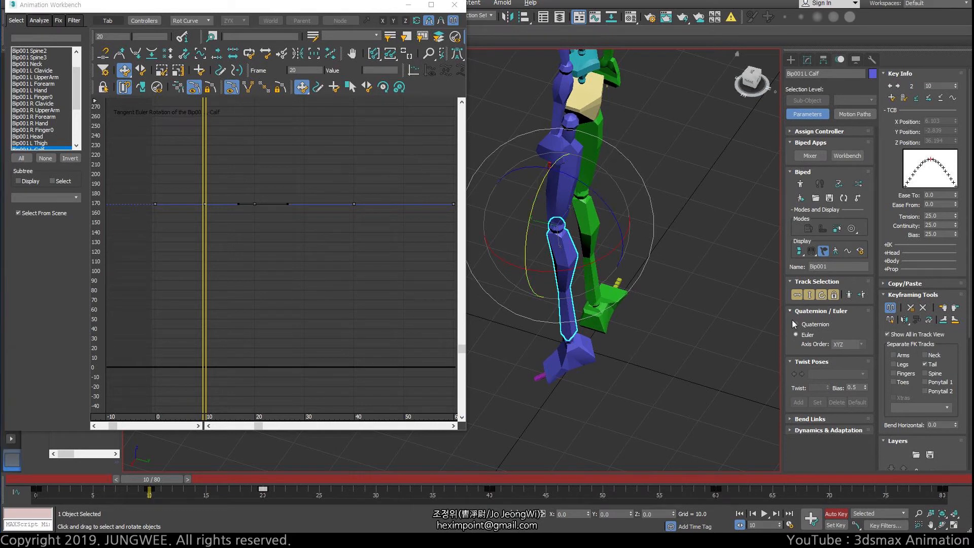
pyautogui.click(808, 325)
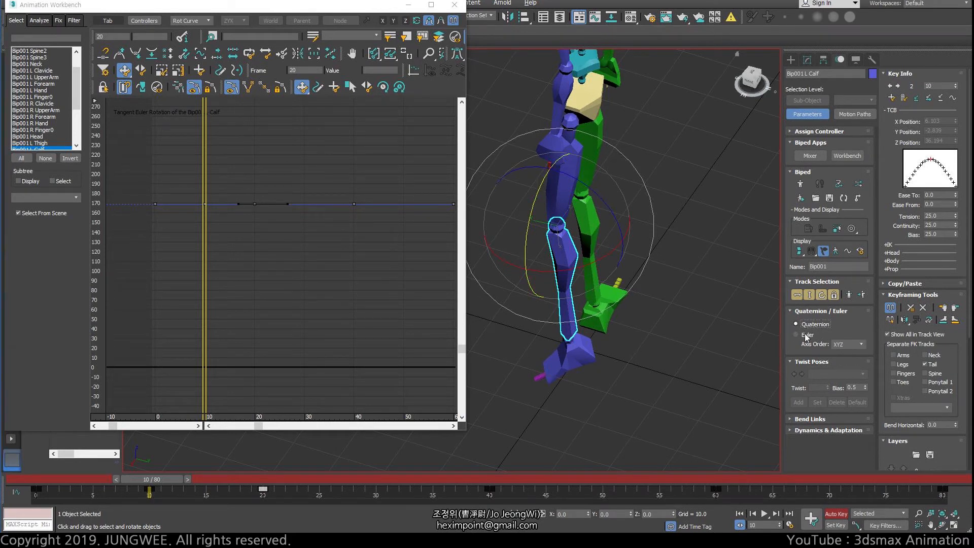
pyautogui.click(806, 335)
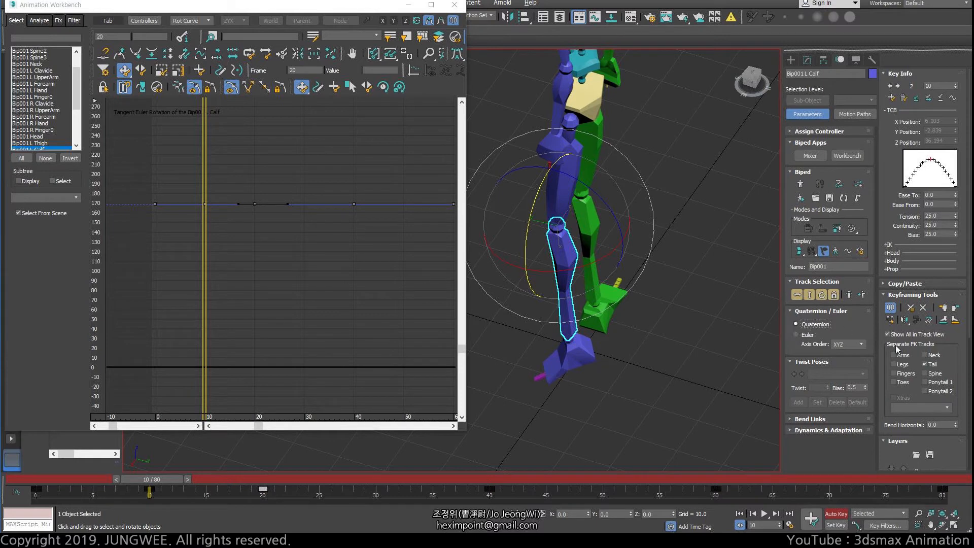
pyautogui.click(831, 325)
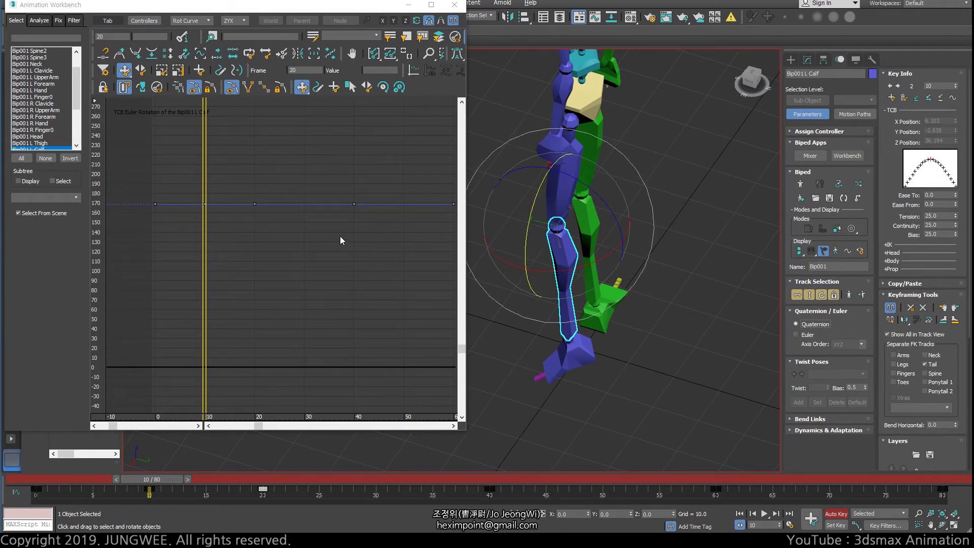
# Select the left thigh and try rotating it around different axes at frame 10, undoing the rotations.
pyautogui.keyDown('alt'); pyautogui.moveTo(625, 225); pyautogui.dragTo(640, 248, button='middle'); pyautogui.keyUp('alt')
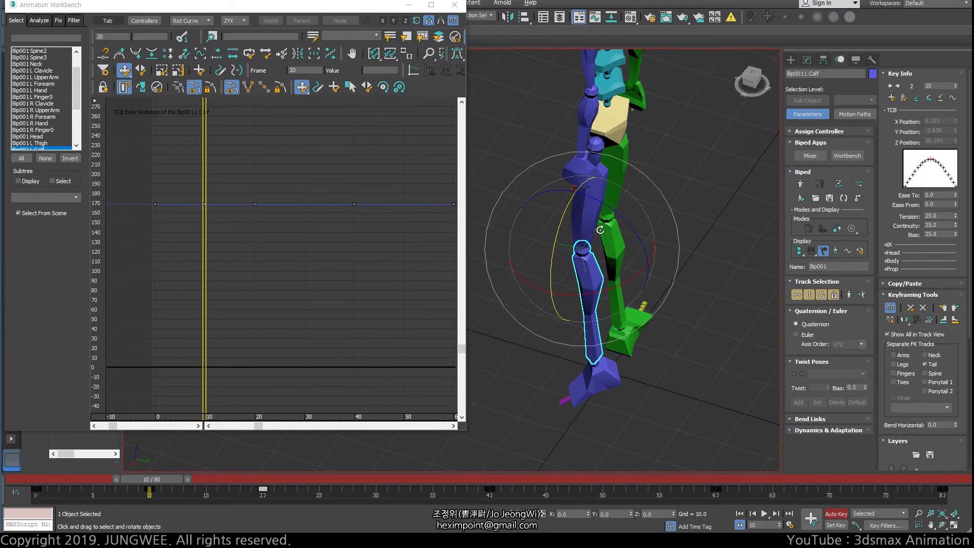
pyautogui.press('pageup')
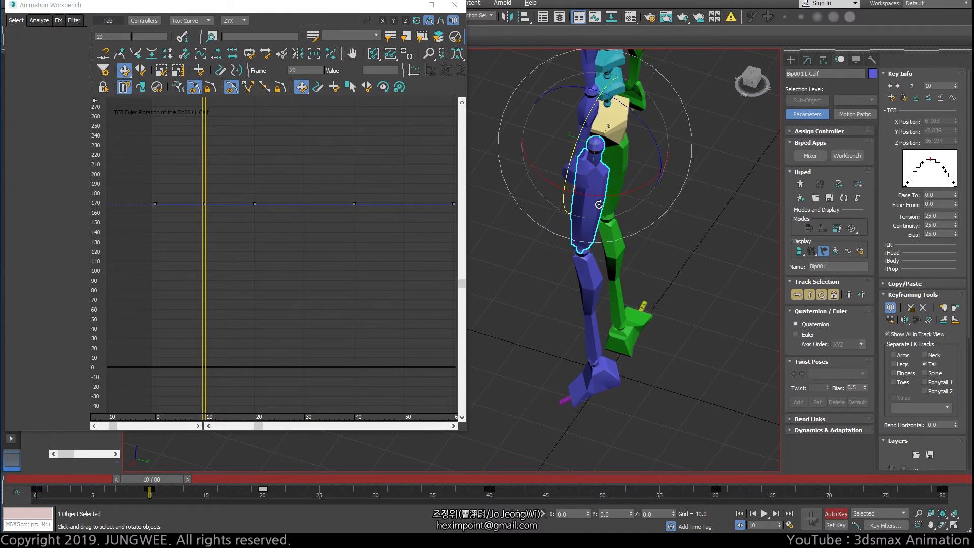
pyautogui.moveTo(603, 195); pyautogui.dragTo(564, 188)
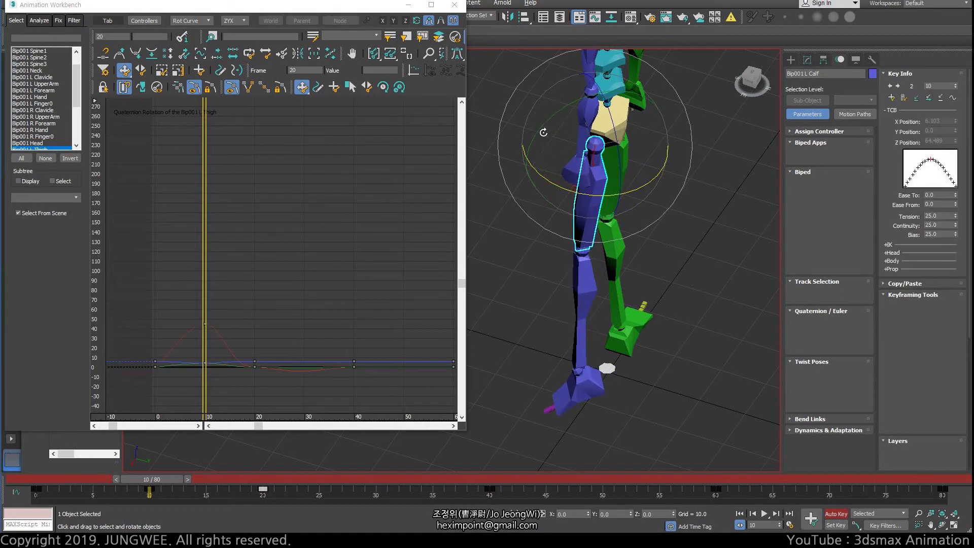
pyautogui.moveTo(542, 129); pyautogui.dragTo(528, 140)
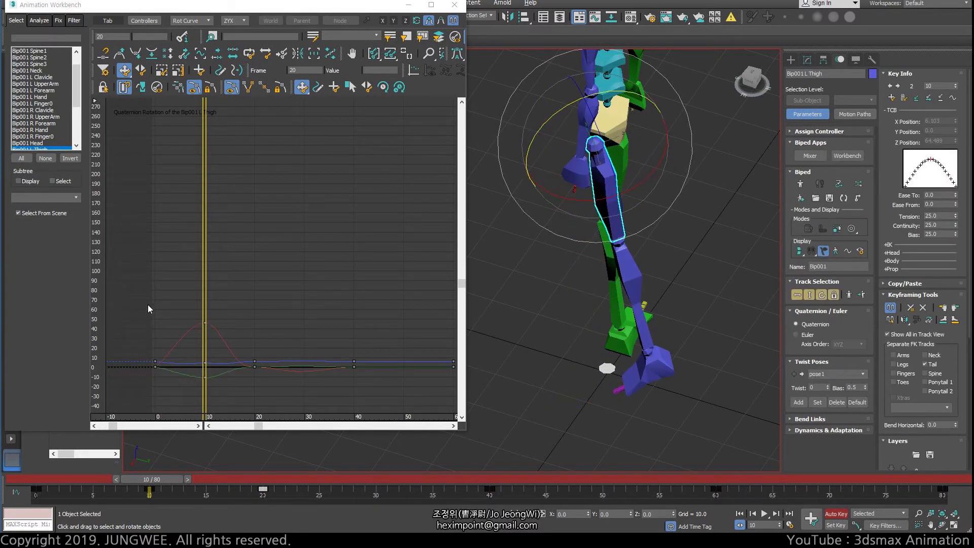
pyautogui.hotkey('ctrl', 'z')
pyautogui.hotkey('ctrl', 'z')
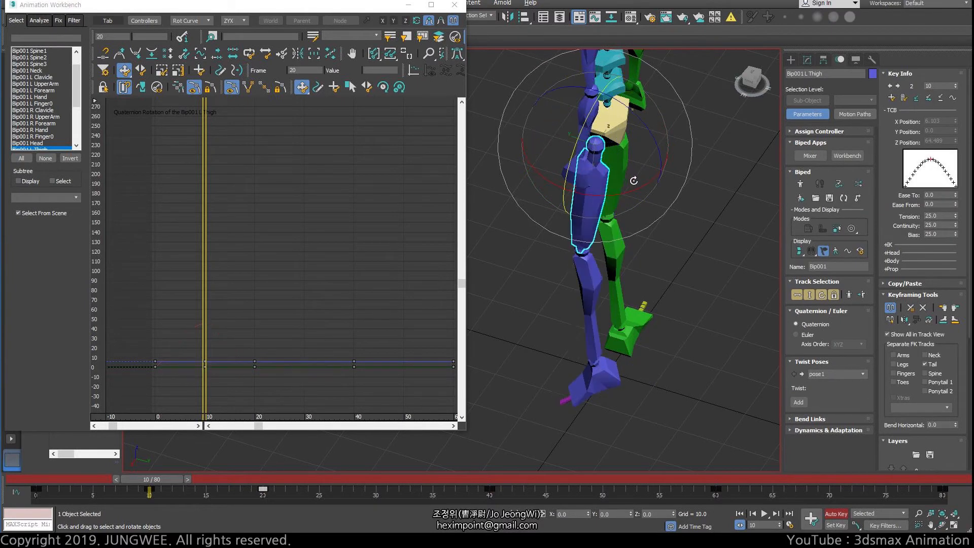
# Select the left forearm and examine its TCB Euler Rotation curves in the workbench.
pyautogui.scroll(2, 630, 185)
pyautogui.moveTo(630, 184); pyautogui.dragTo(629, 318, button='middle')
pyautogui.scroll(-5, 611, 274)
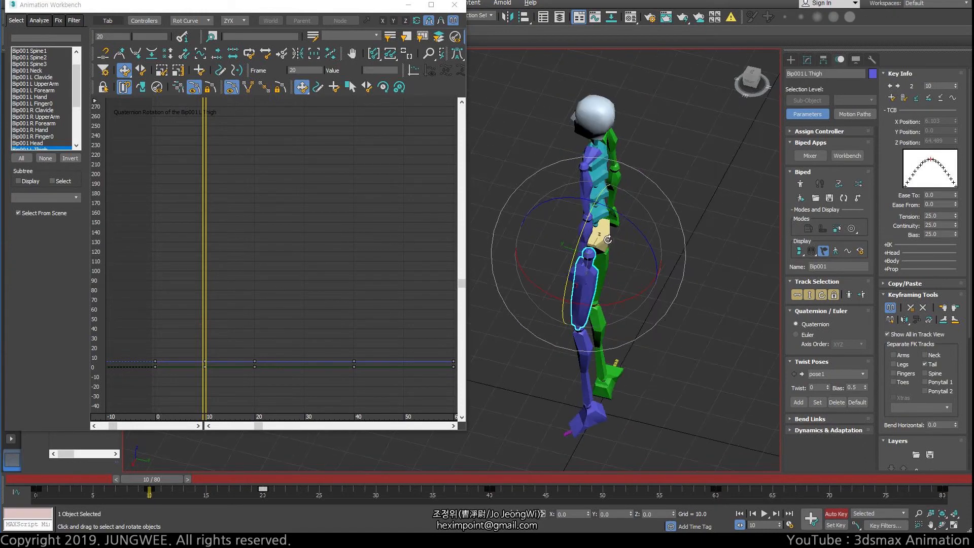
pyautogui.keyDown('alt'); pyautogui.moveTo(601, 256); pyautogui.dragTo(664, 243, button='middle'); pyautogui.keyUp('alt')
pyautogui.scroll(3, 623, 237)
pyautogui.press('w')
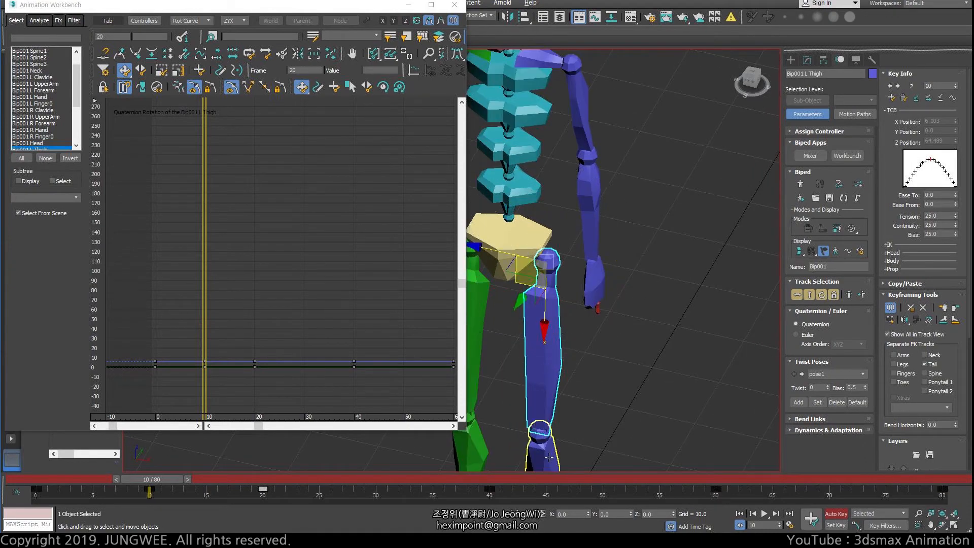
pyautogui.scroll(-3, 608, 187)
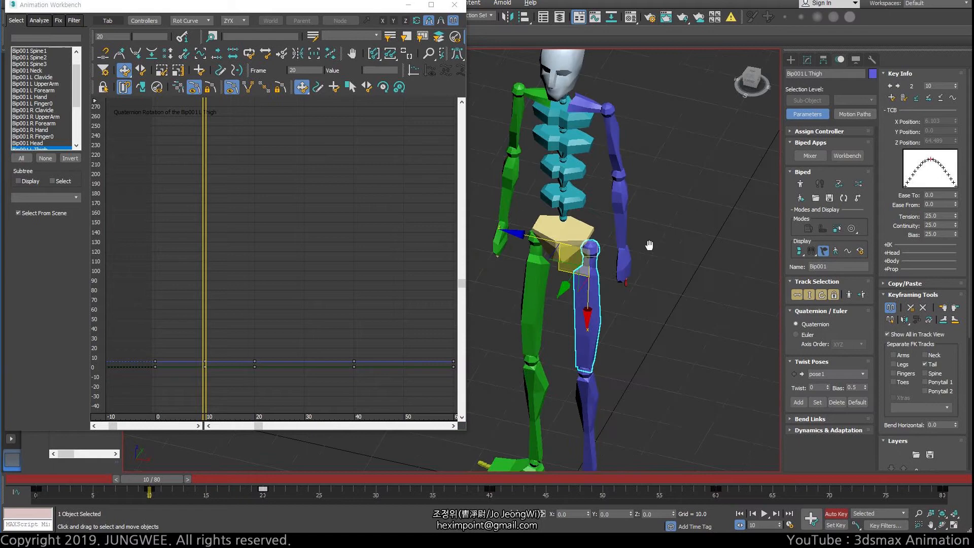
pyautogui.click(624, 188)
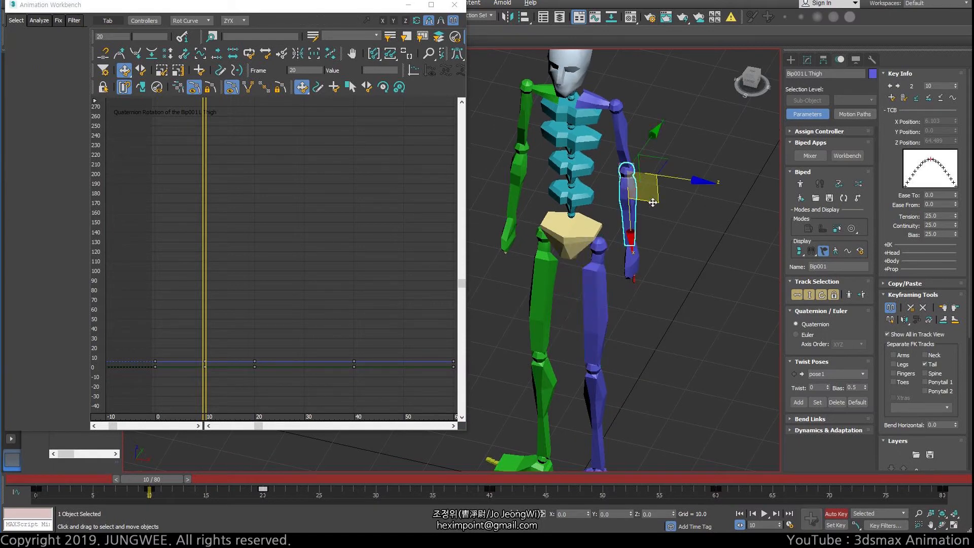
pyautogui.keyDown('alt'); pyautogui.moveTo(654, 202); pyautogui.dragTo(631, 195, button='middle'); pyautogui.keyUp('alt')
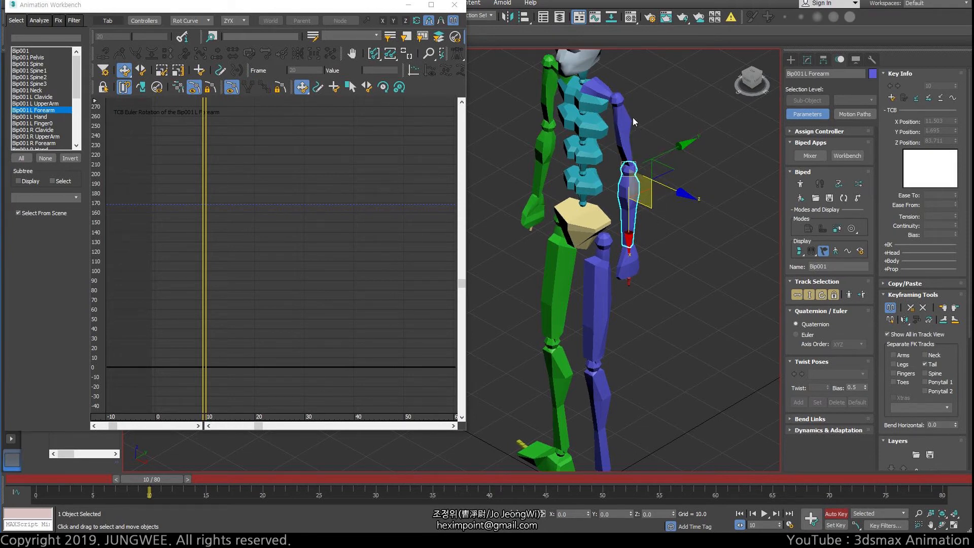
# Try bending the left forearm upward at the elbow at frame 10, undoing the rotation.
pyautogui.press('r')
pyautogui.press('e')
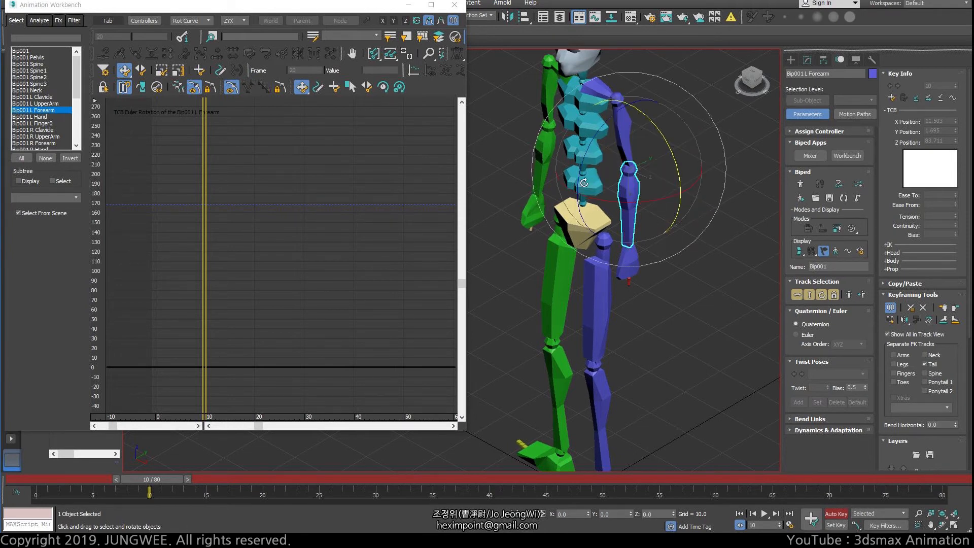
pyautogui.moveTo(617, 209); pyautogui.dragTo(570, 165)
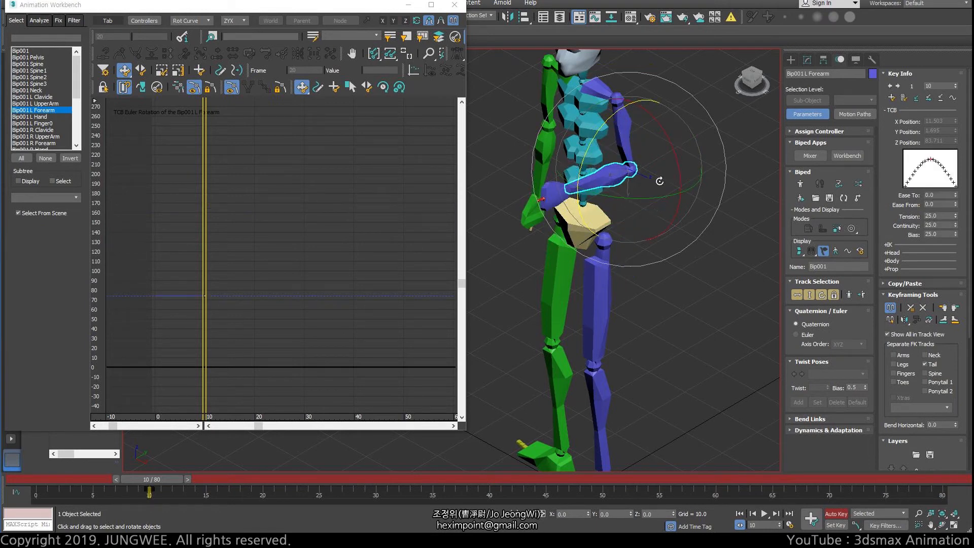
pyautogui.hotkey('ctrl', 'z')
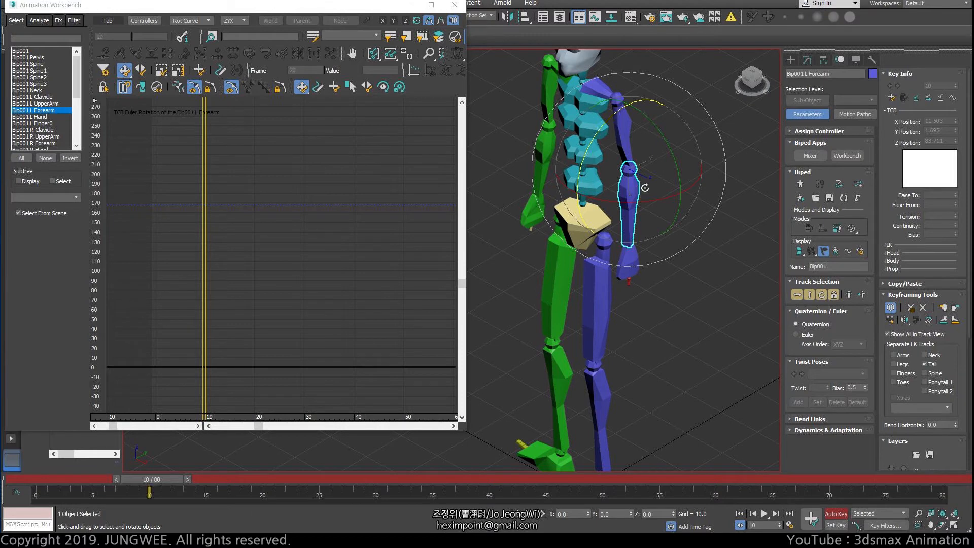
# Select the left clavicle and try rotating it around different axes at frame 10, undoing the rotations.
pyautogui.moveTo(606, 152); pyautogui.dragTo(634, 217, button='middle')
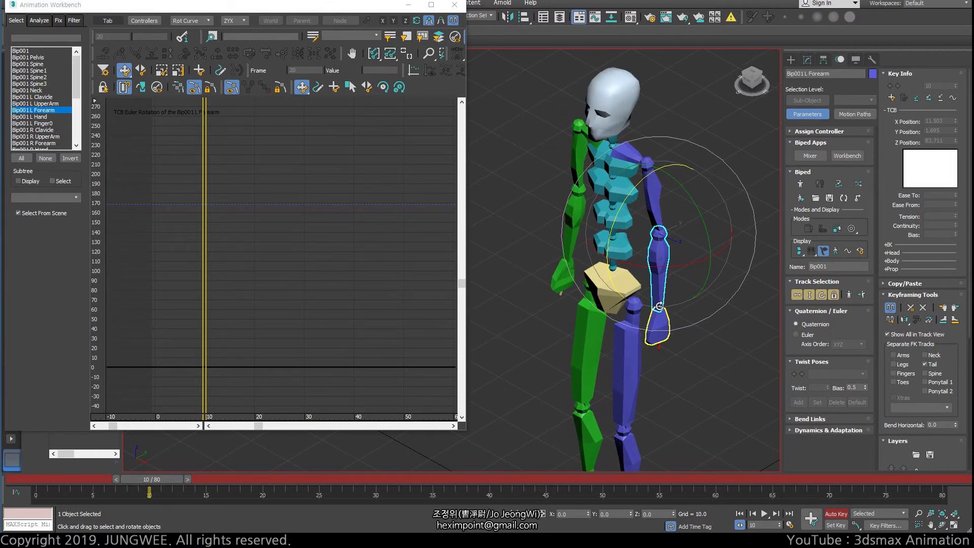
pyautogui.moveTo(668, 363); pyautogui.dragTo(635, 143, button='middle')
pyautogui.moveTo(640, 91); pyautogui.dragTo(644, 239, button='middle')
pyautogui.scroll(5, 644, 239)
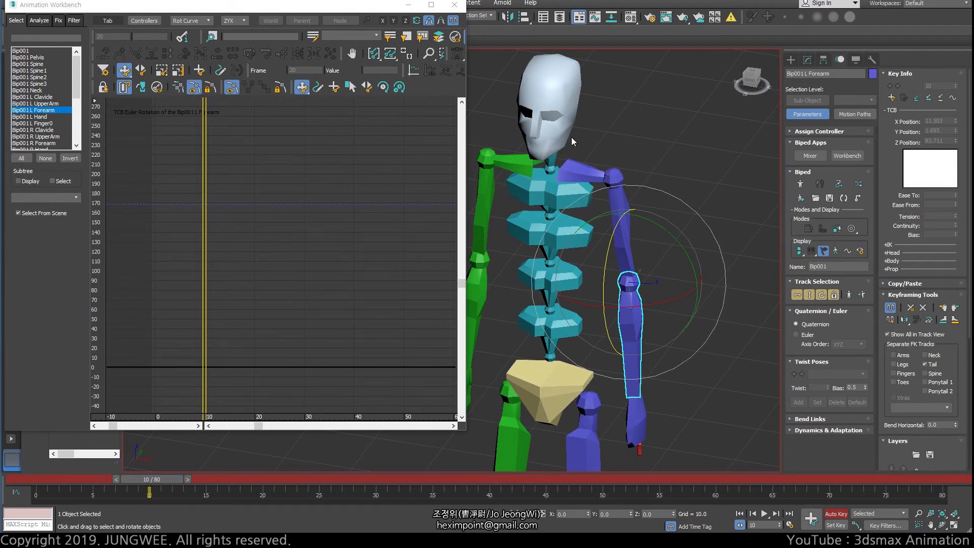
pyautogui.click(575, 171)
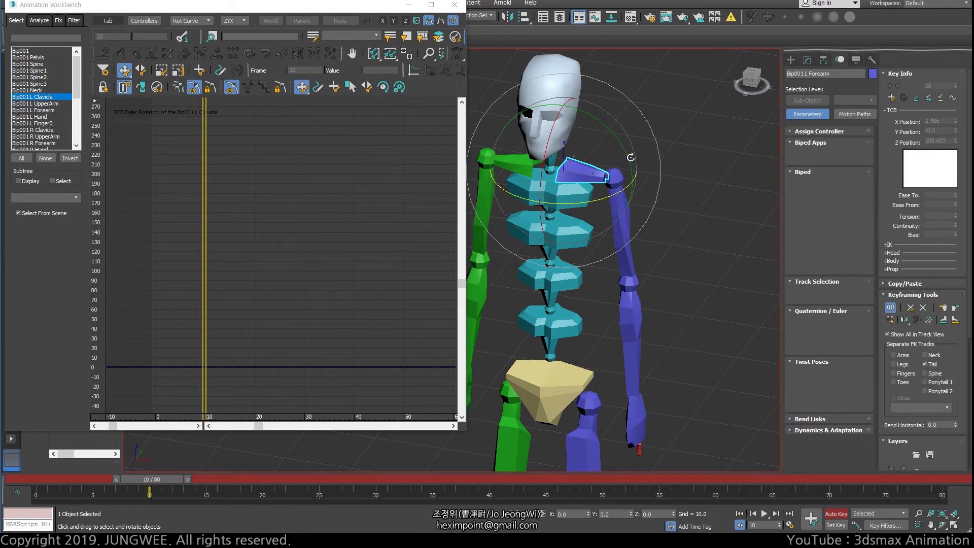
pyautogui.moveTo(619, 163); pyautogui.dragTo(576, 215)
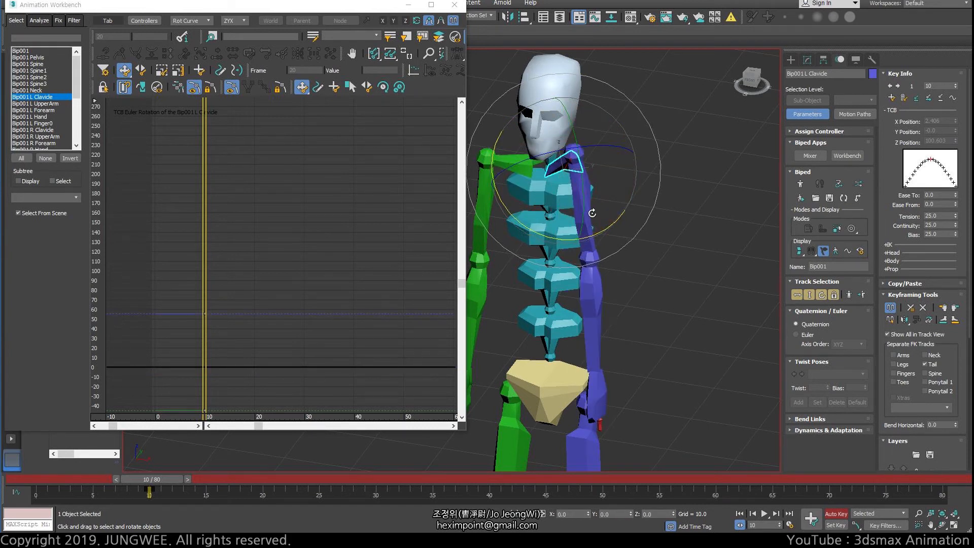
pyautogui.hotkey('ctrl', 'z')
pyautogui.hotkey('ctrl', 'z')
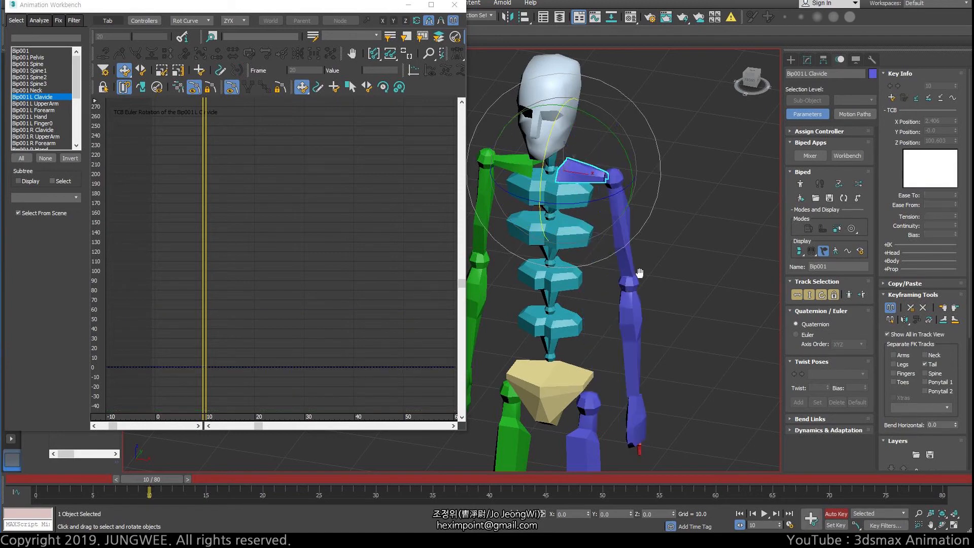
# Select the left calf, left forearm and left clavicle in turn to review which bones use TCB Euler Rotation.
pyautogui.scroll(-5, 661, 279)
pyautogui.keyDown('alt'); pyautogui.moveTo(635, 290); pyautogui.dragTo(611, 253, button='middle'); pyautogui.keyUp('alt')
pyautogui.moveTo(632, 443); pyautogui.dragTo(623, 396, button='middle')
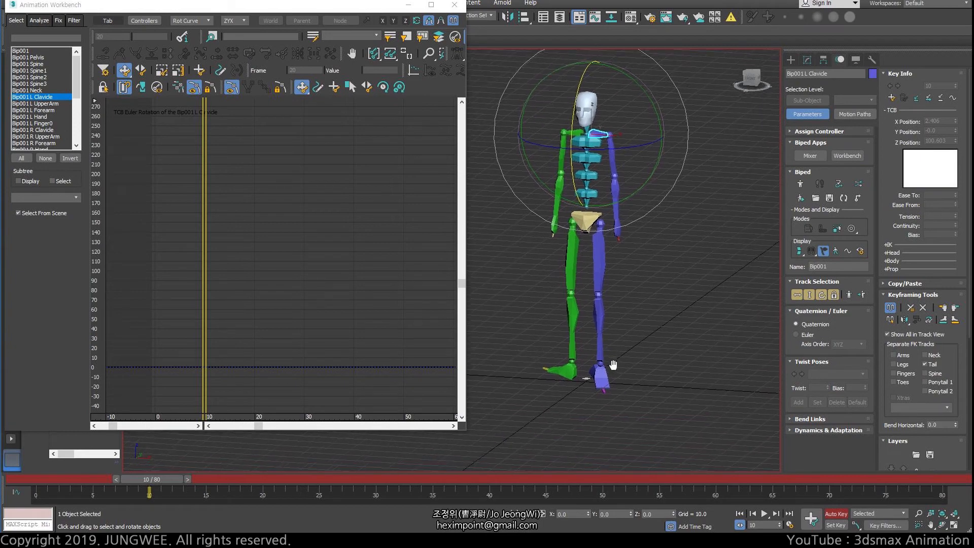
pyautogui.click(598, 317)
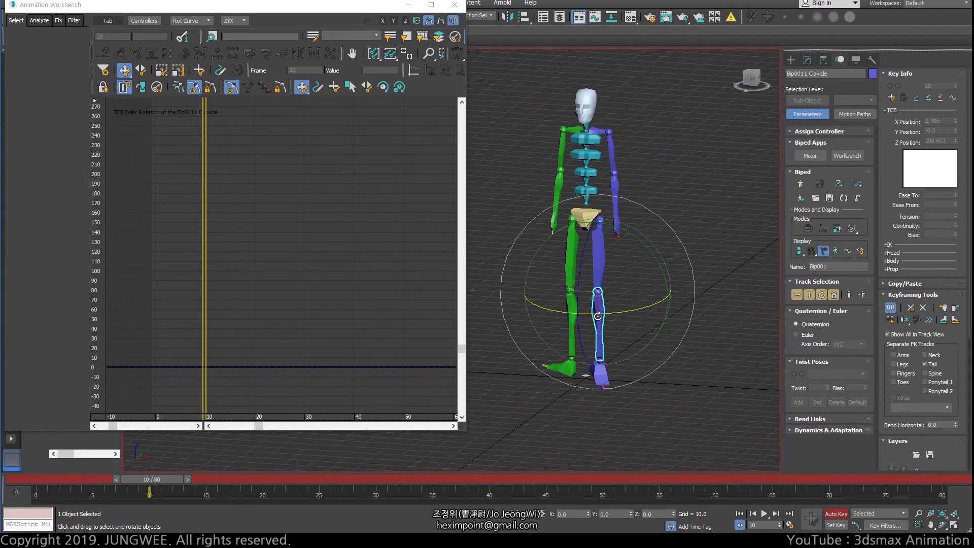
pyautogui.click(614, 187)
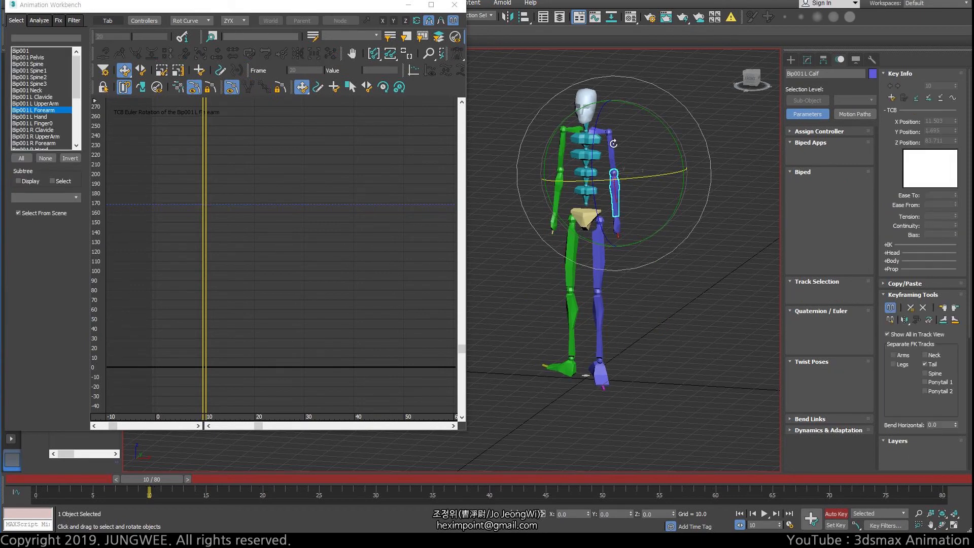
pyautogui.press('w')
pyautogui.click(595, 131)
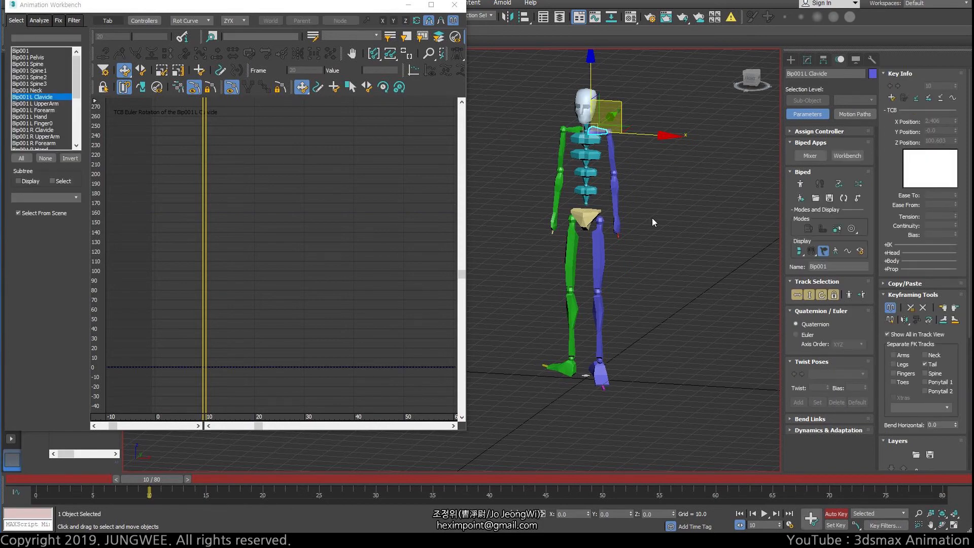
# Select the left hand's finger bone and rotate it to bend the finger at frame 10.
pyautogui.scroll(5, 620, 232)
pyautogui.click(617, 242)
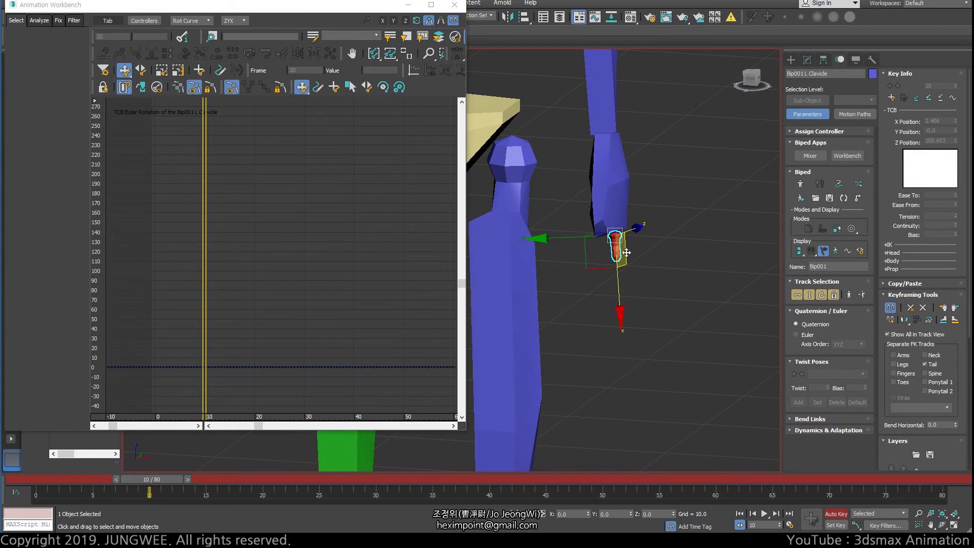
pyautogui.press('e')
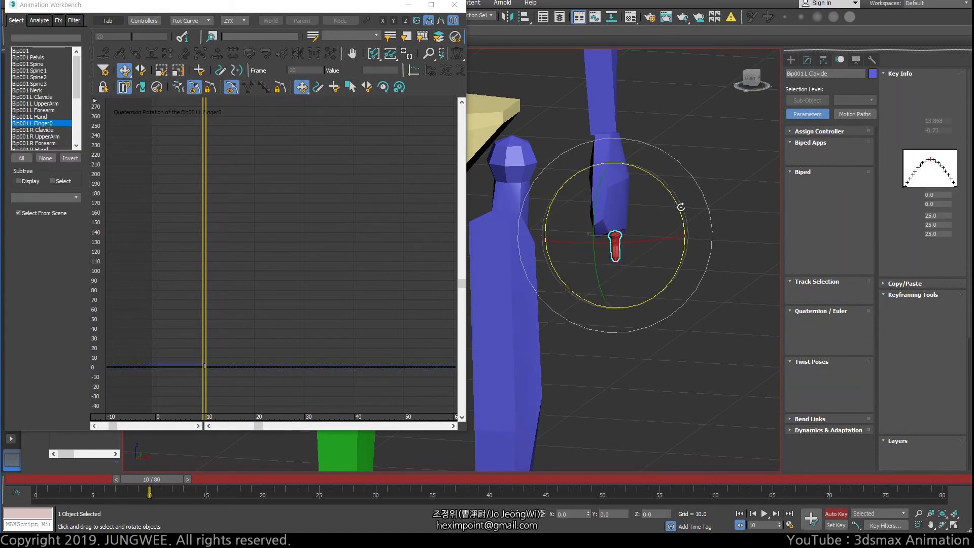
pyautogui.moveTo(680, 208)
pyautogui.mouseDown()
pyautogui.moveTo(684, 242)
pyautogui.moveTo(682, 225)
pyautogui.mouseUp()
pyautogui.keyDown('alt'); pyautogui.moveTo(682, 226); pyautogui.dragTo(642, 236, button='middle'); pyautogui.keyUp('alt')
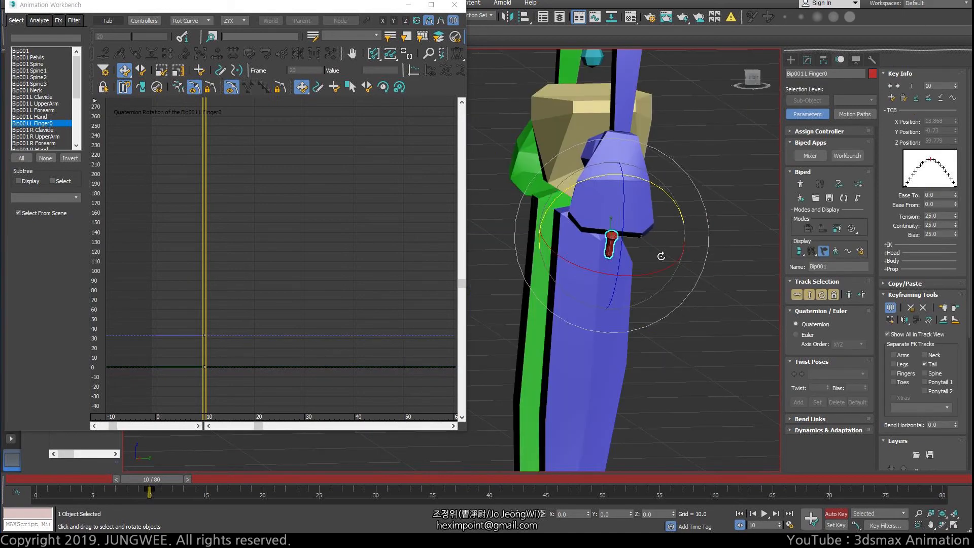
pyautogui.keyDown('alt'); pyautogui.moveTo(632, 255); pyautogui.dragTo(643, 235, button='middle'); pyautogui.keyUp('alt')
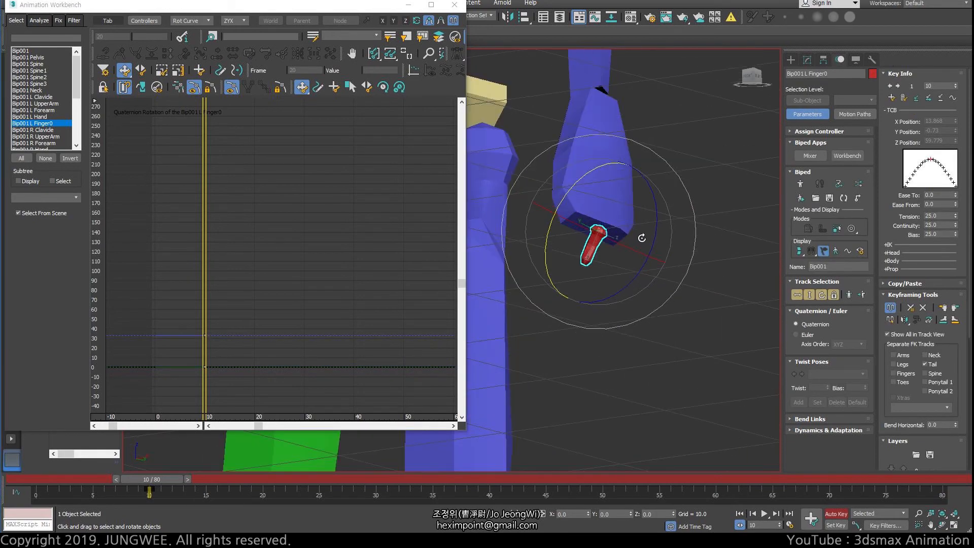
# Try rotating the left finger around its other axes at frame 10, undoing the rotation.
pyautogui.moveTo(592, 224); pyautogui.dragTo(628, 237)
pyautogui.hotkey('ctrl', 'z')
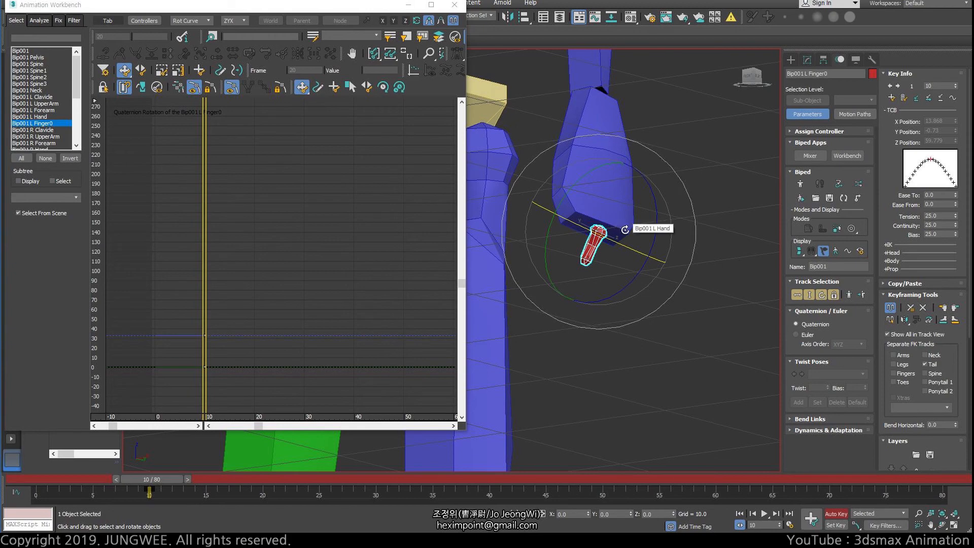
pyautogui.moveTo(611, 254)
pyautogui.keyDown('alt'); pyautogui.mouseDown(button='middle')
pyautogui.moveTo(677, 244)
pyautogui.moveTo(622, 278)
pyautogui.moveTo(601, 253)
pyautogui.mouseUp(button='middle'); pyautogui.keyUp('alt')
pyautogui.moveTo(609, 252)
pyautogui.mouseDown()
pyautogui.moveTo(631, 255)
pyautogui.moveTo(602, 247)
pyautogui.moveTo(633, 260)
pyautogui.moveTo(614, 257)
pyautogui.mouseUp()
pyautogui.rightClick(604, 246)
pyautogui.rightClick(614, 257)
pyautogui.scroll(-5, 614, 257)
pyautogui.scroll(-8, 634, 263)
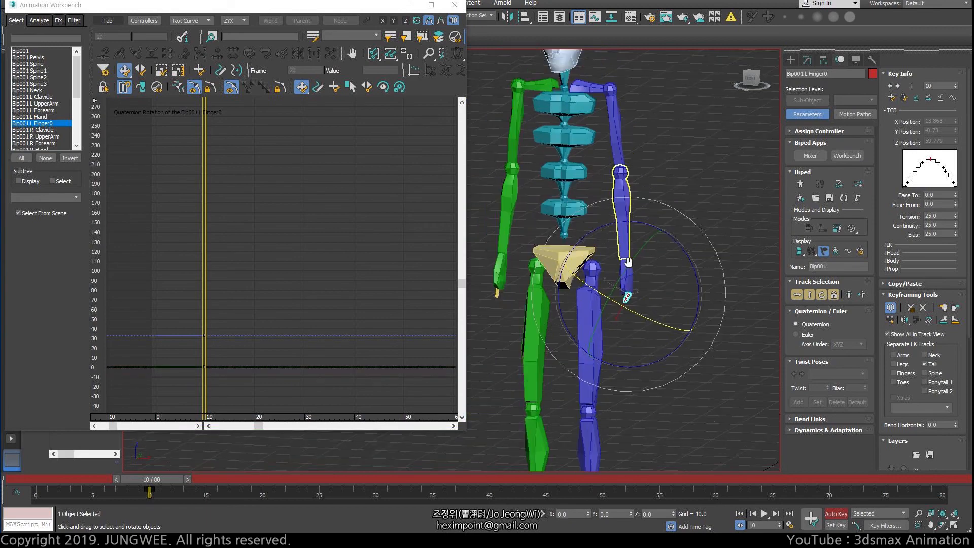
pyautogui.scroll(-4, 628, 328)
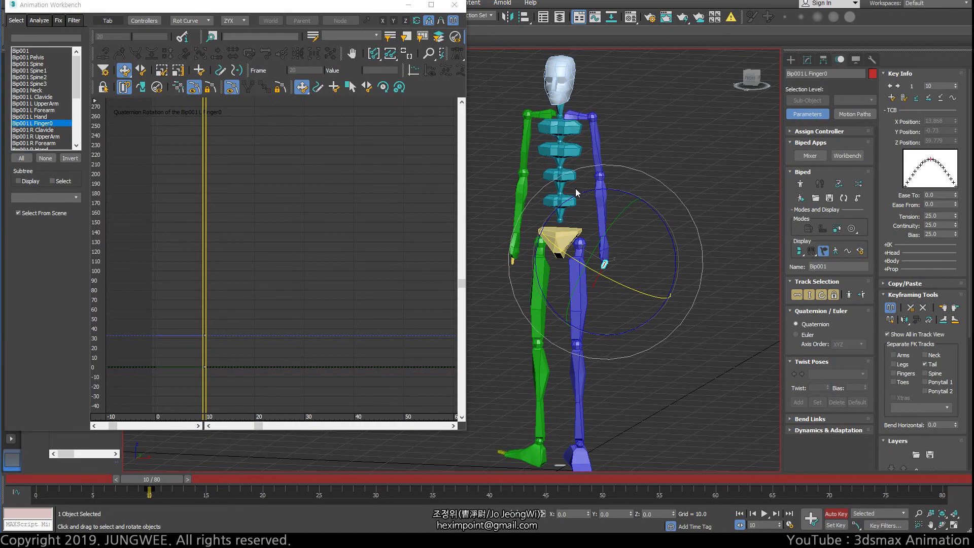
pyautogui.moveTo(561, 370); pyautogui.dragTo(556, 168, button='middle')
pyautogui.moveTo(585, 234); pyautogui.dragTo(592, 336, button='middle')
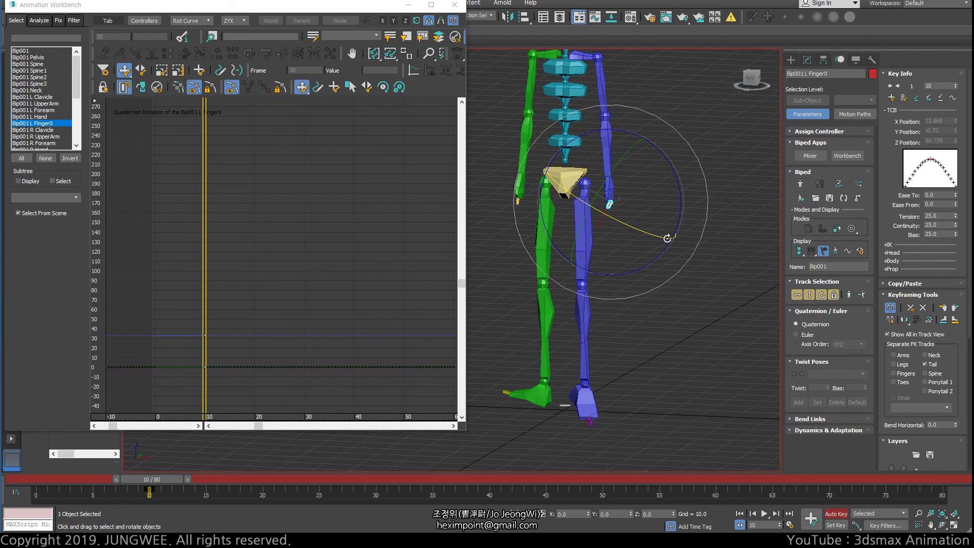
pyautogui.moveTo(582, 185); pyautogui.dragTo(584, 193, button='middle')
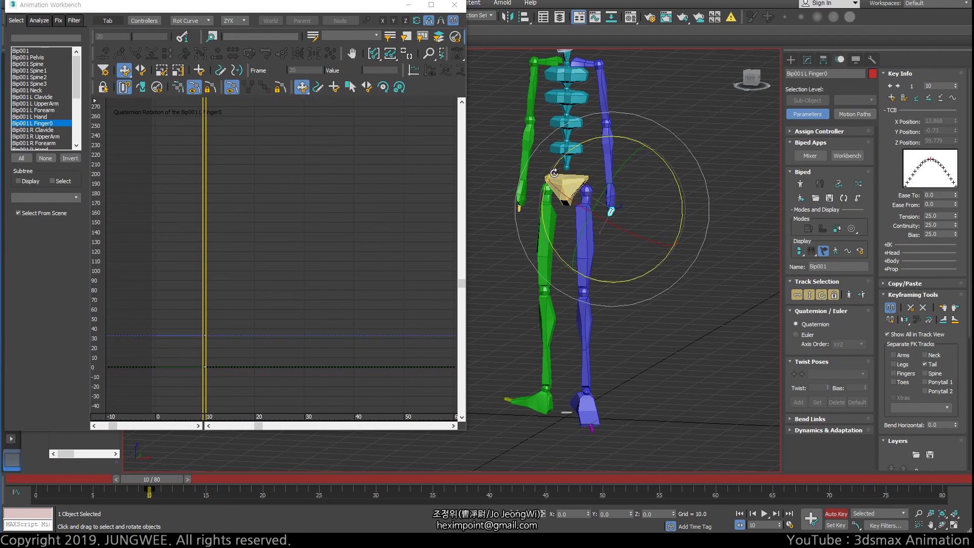